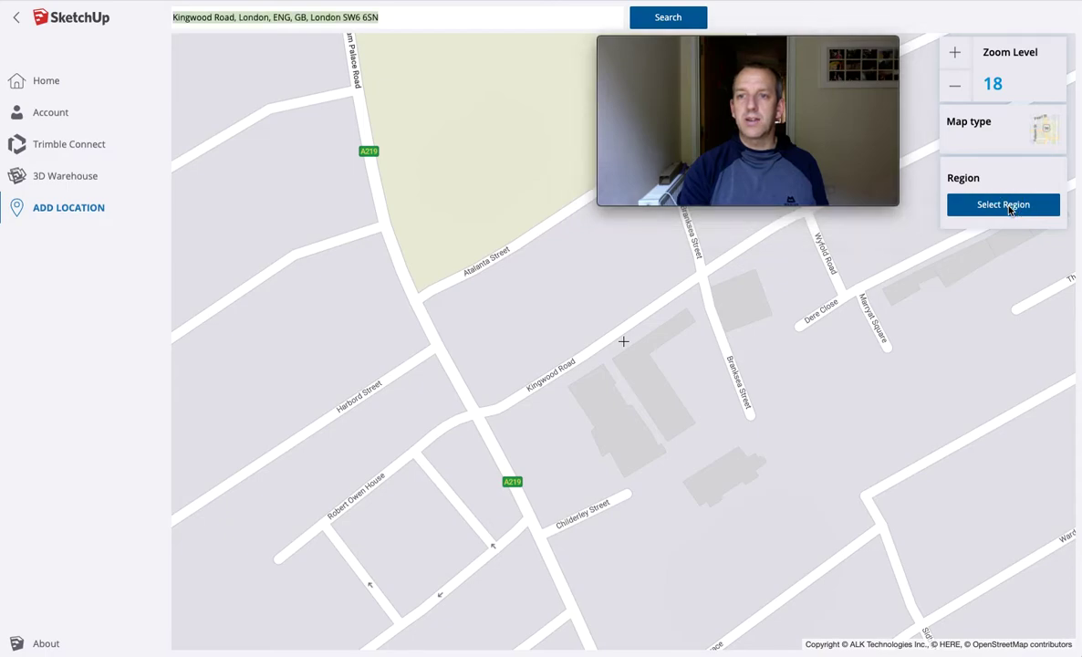
# Select a map region around Kingwood Road, reaching from Atalanta Street to Robert Owen House, and import it into the model
pyautogui.click(957, 206)
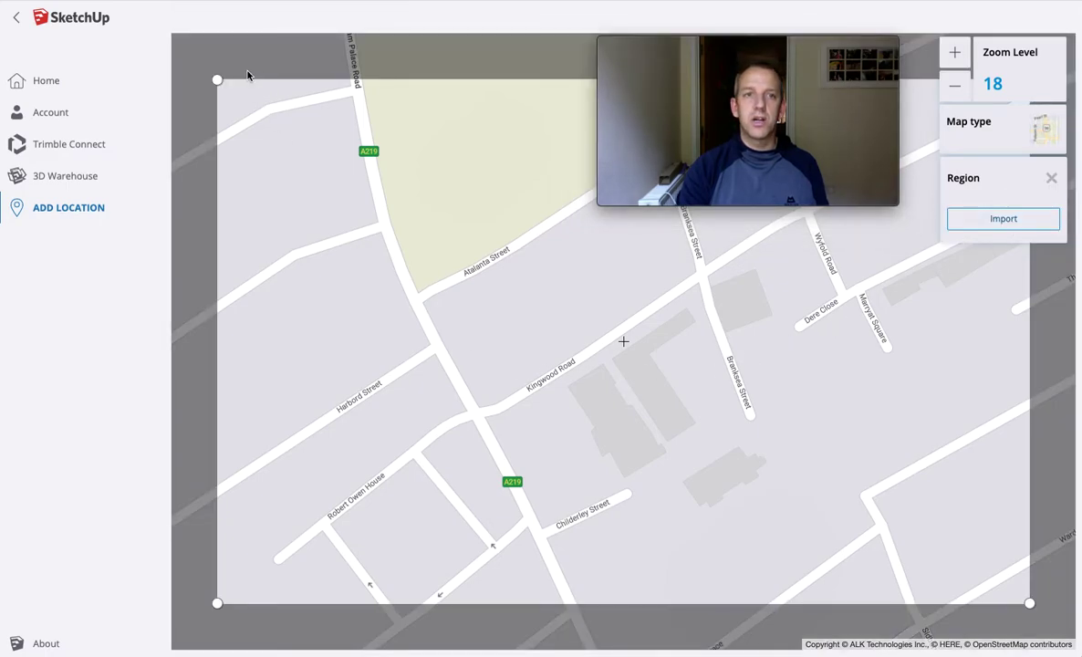
pyautogui.moveTo(218, 79); pyautogui.dragTo(330, 127)
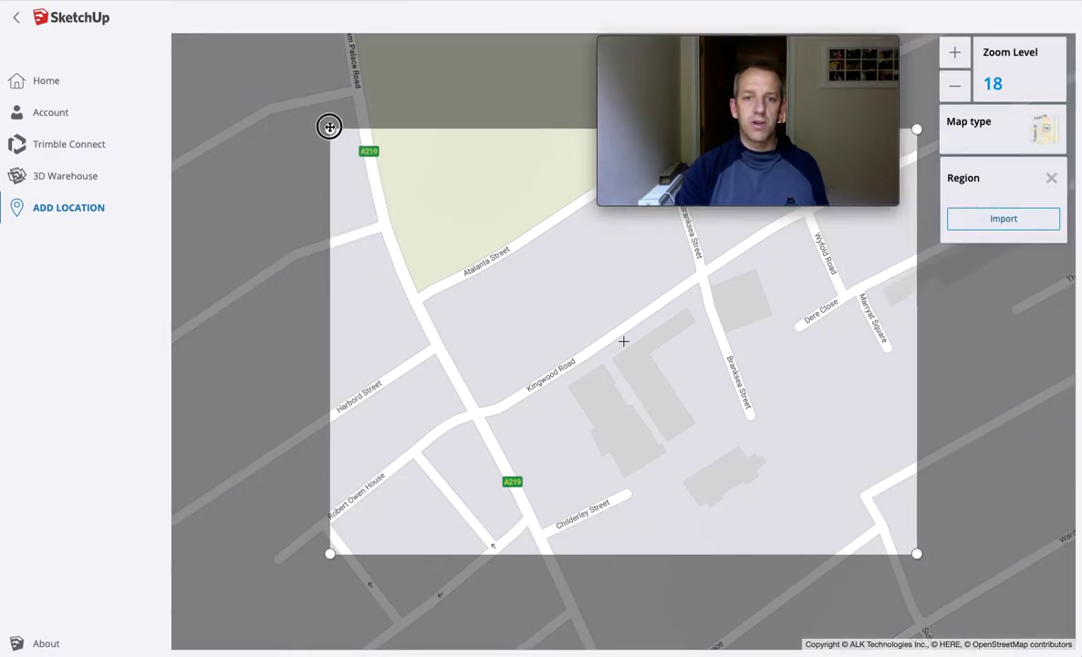
pyautogui.moveTo(387, 261); pyautogui.dragTo(384, 298)
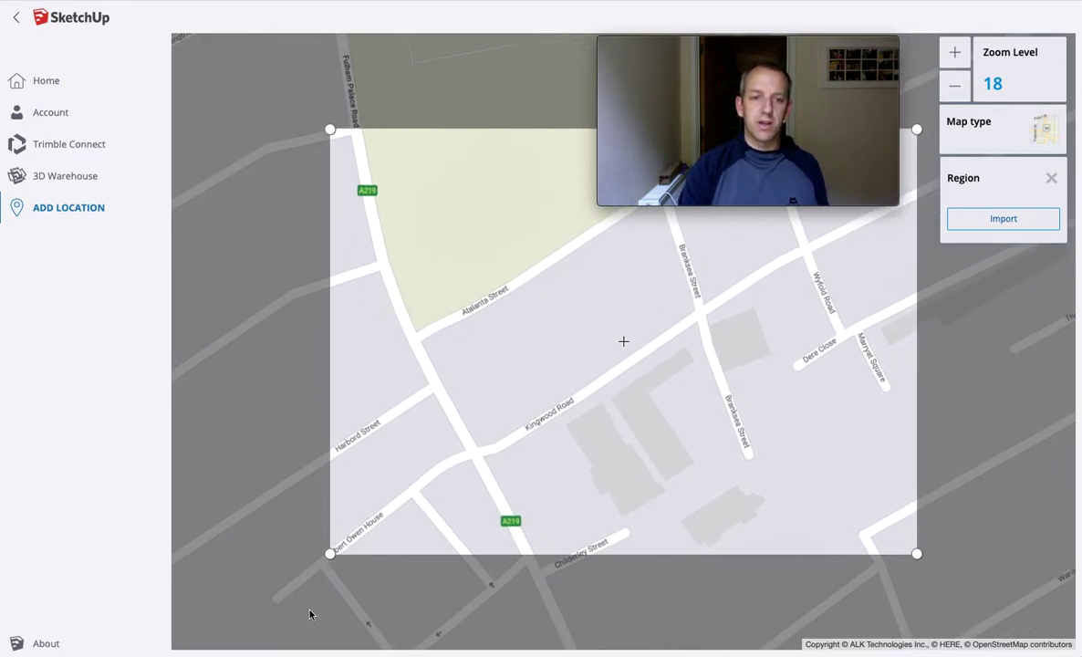
pyautogui.moveTo(329, 553); pyautogui.dragTo(276, 593)
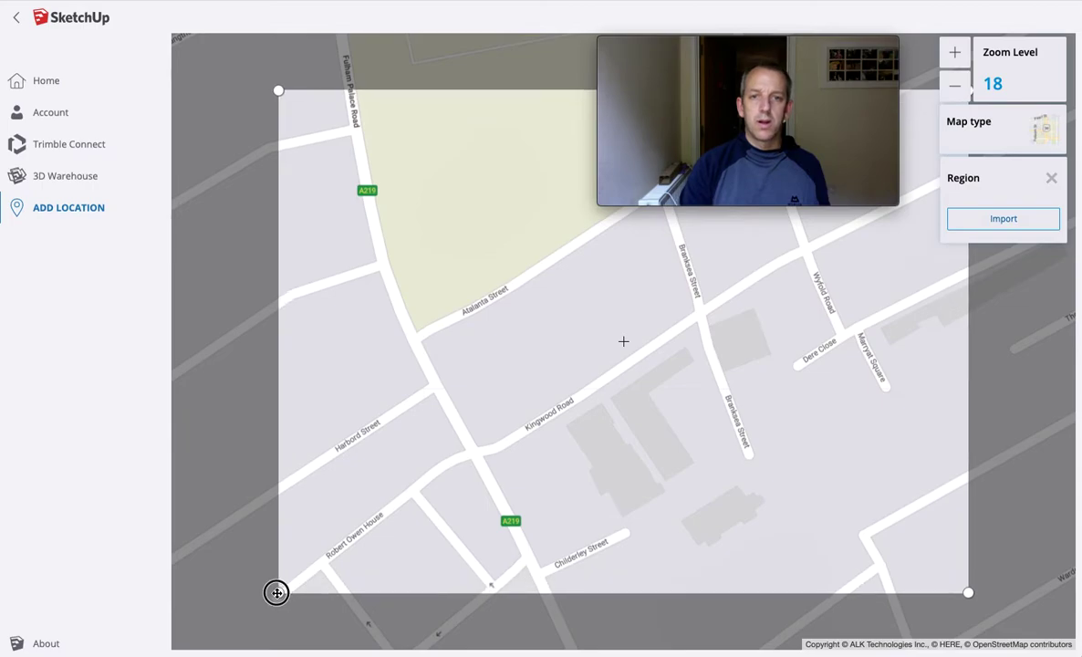
pyautogui.click(1004, 223)
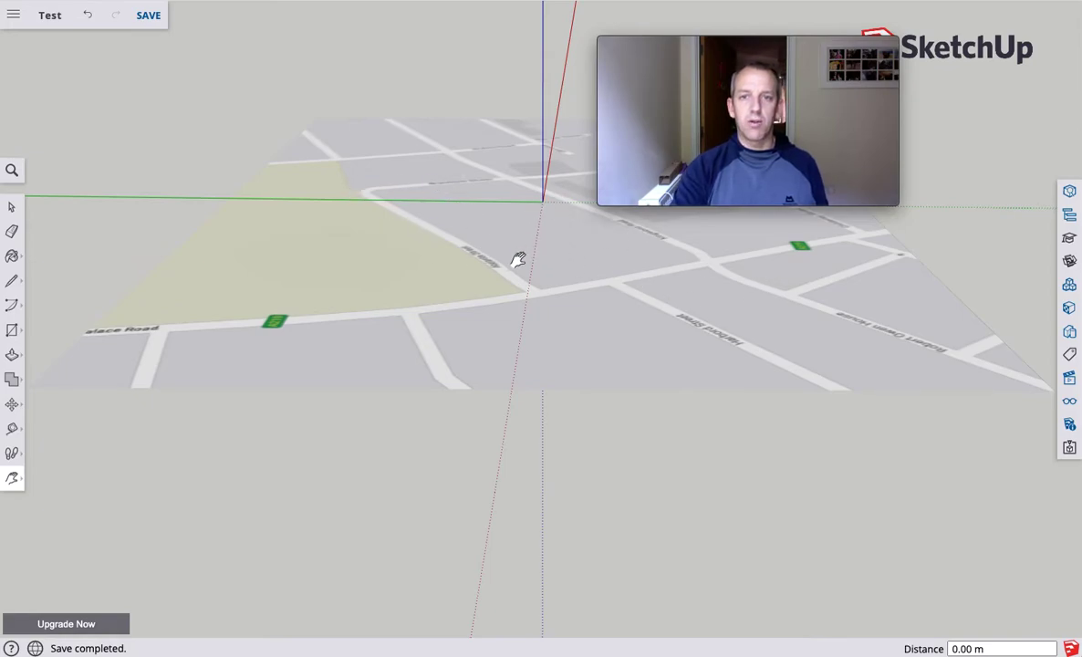
# Examine the imported street map from an oblique angle and the building footprints beside Kingwood Road up close
pyautogui.click(13, 475)
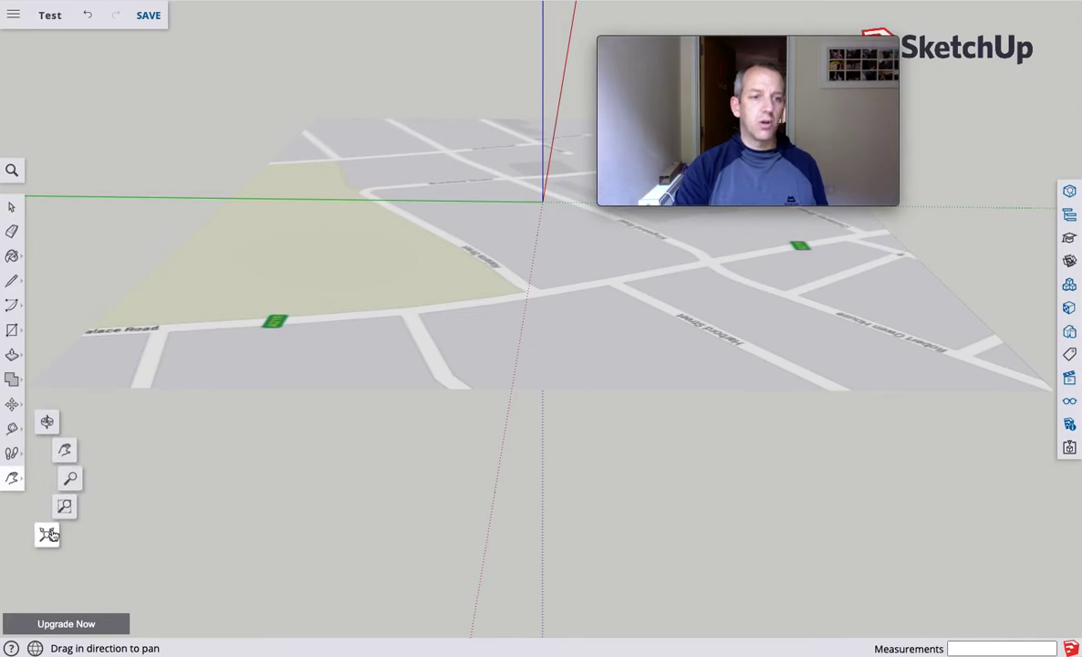
pyautogui.click(46, 420)
pyautogui.moveTo(255, 374); pyautogui.dragTo(630, 504)
pyautogui.scroll(3, 546, 262)
pyautogui.scroll(-3, 548, 265)
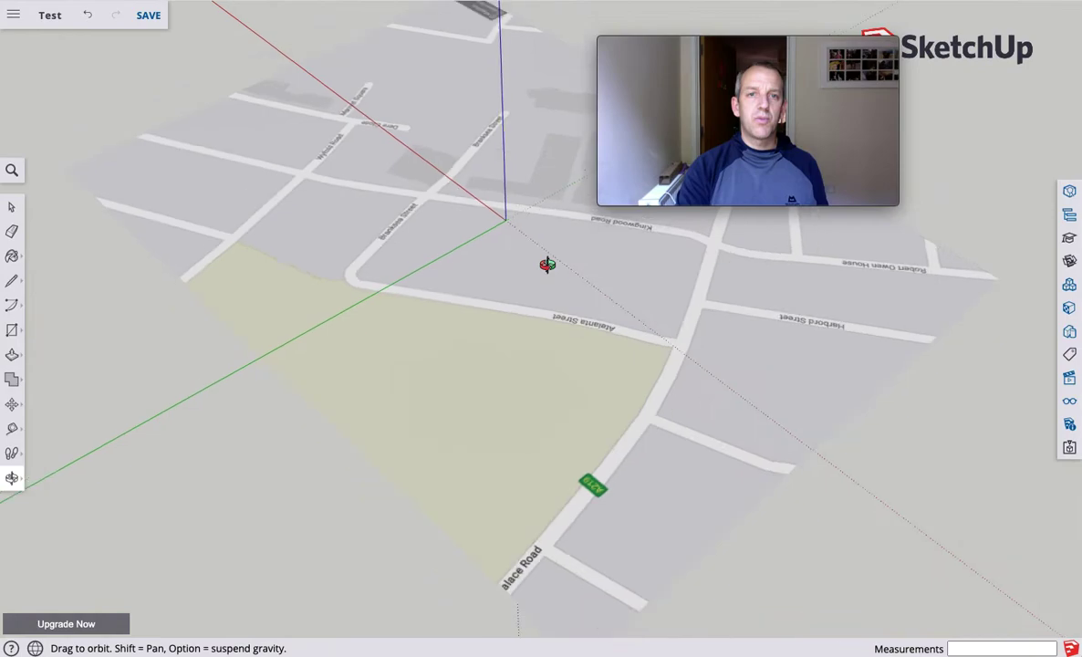
pyautogui.scroll(-2, 547, 265)
pyautogui.scroll(-2, 534, 239)
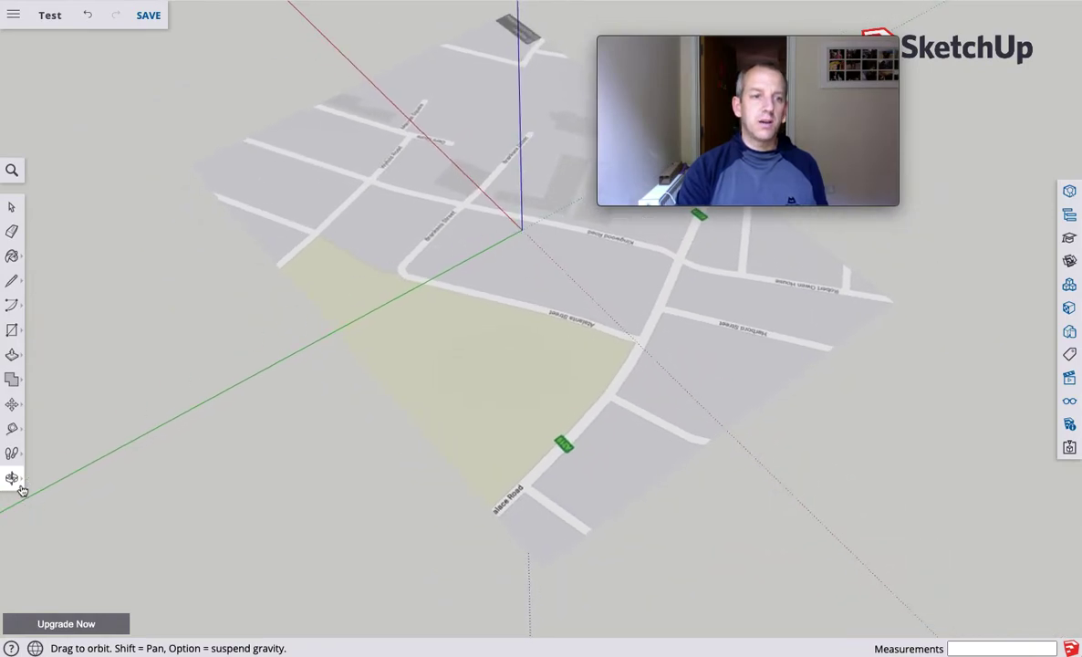
pyautogui.moveTo(727, 98); pyautogui.dragTo(885, 73)
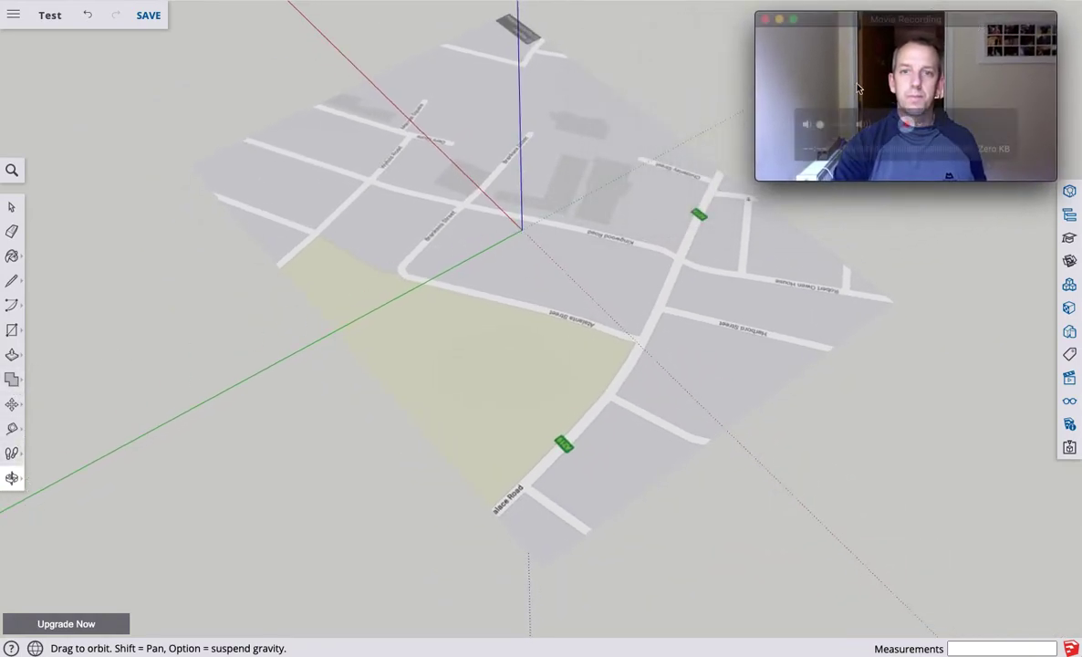
pyautogui.click(11, 479)
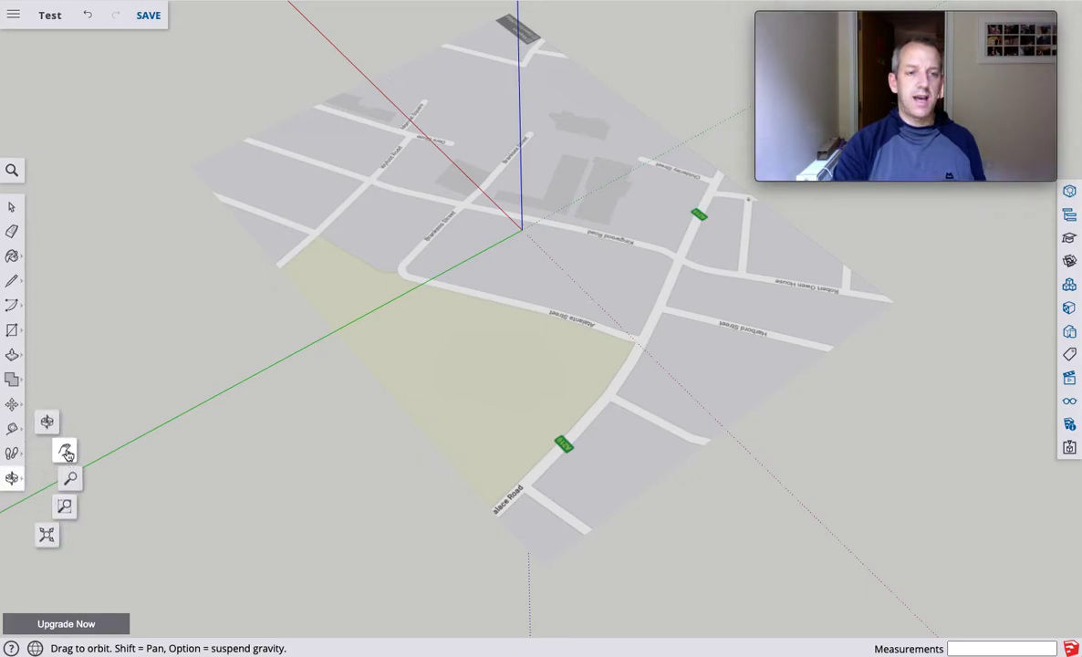
pyautogui.click(66, 454)
pyautogui.moveTo(570, 265); pyautogui.dragTo(562, 356)
pyautogui.moveTo(441, 391); pyautogui.dragTo(391, 464)
pyautogui.scroll(5, 438, 405)
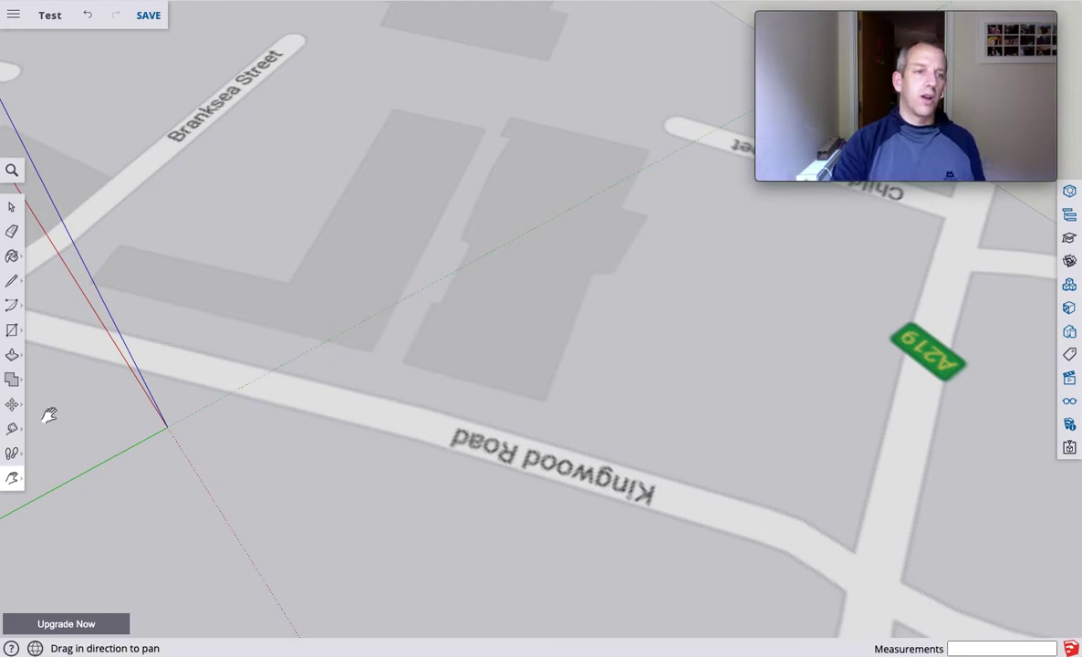
# Trace the L-shaped building footprint between Kingwood Road and Branksea Street with the Line tool, closing the outline into a face
pyautogui.click(12, 281)
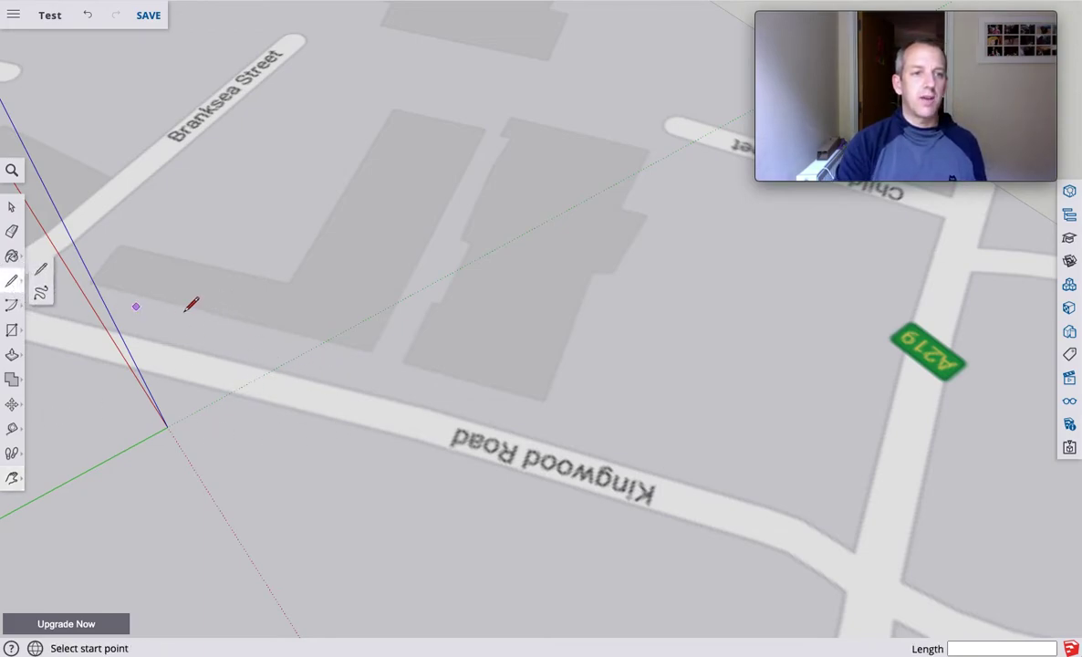
pyautogui.click(95, 284)
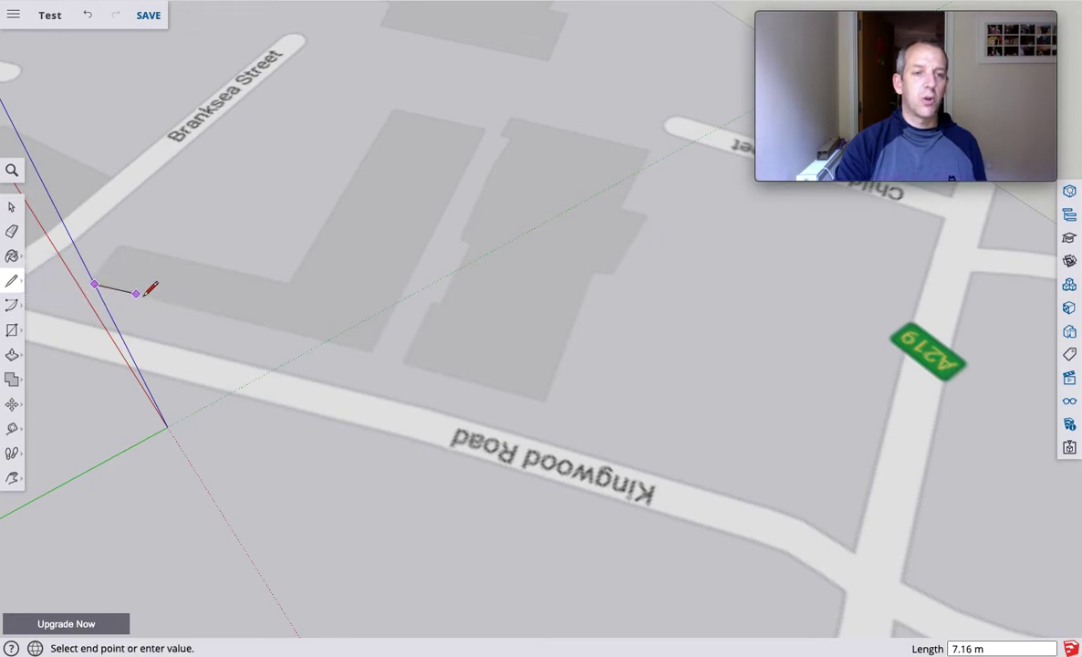
pyautogui.click(370, 347)
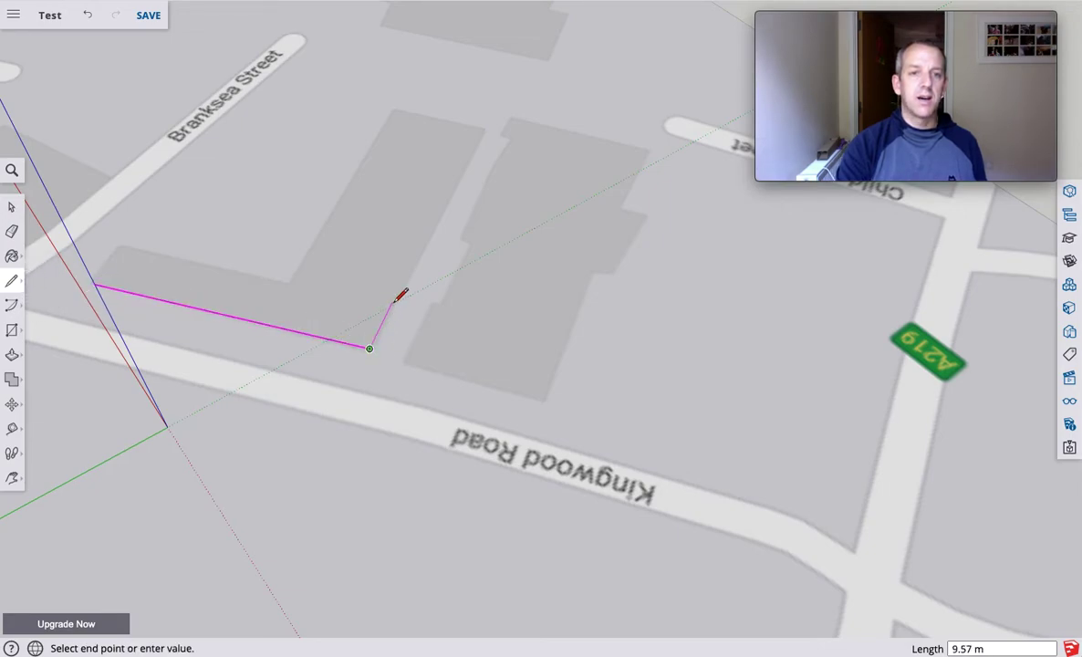
pyautogui.click(477, 126)
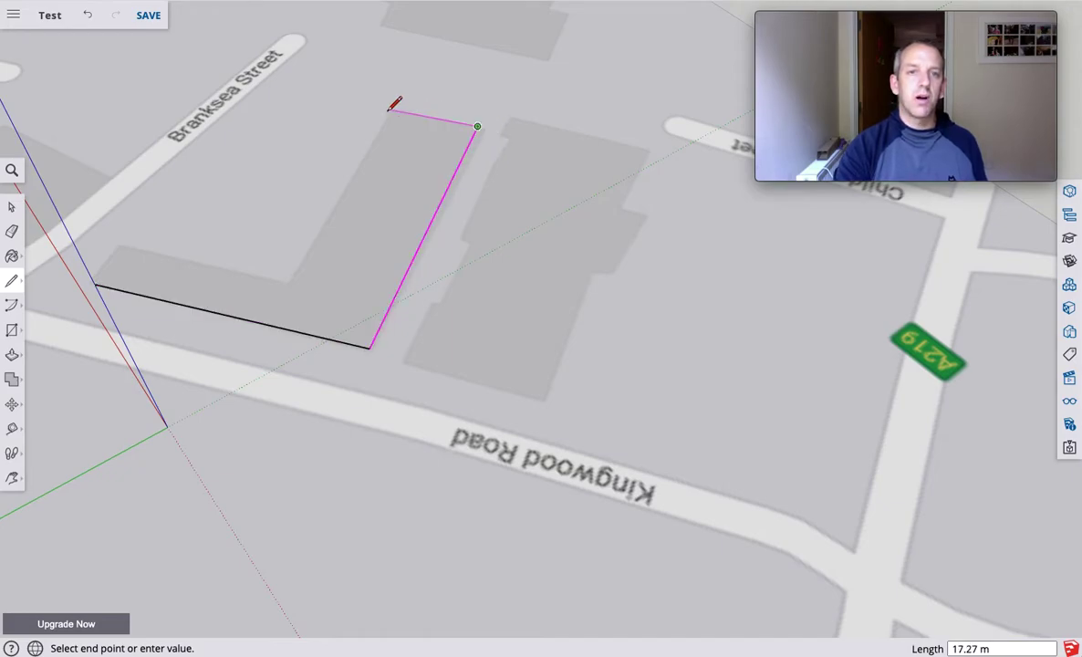
pyautogui.click(388, 109)
pyautogui.click(291, 275)
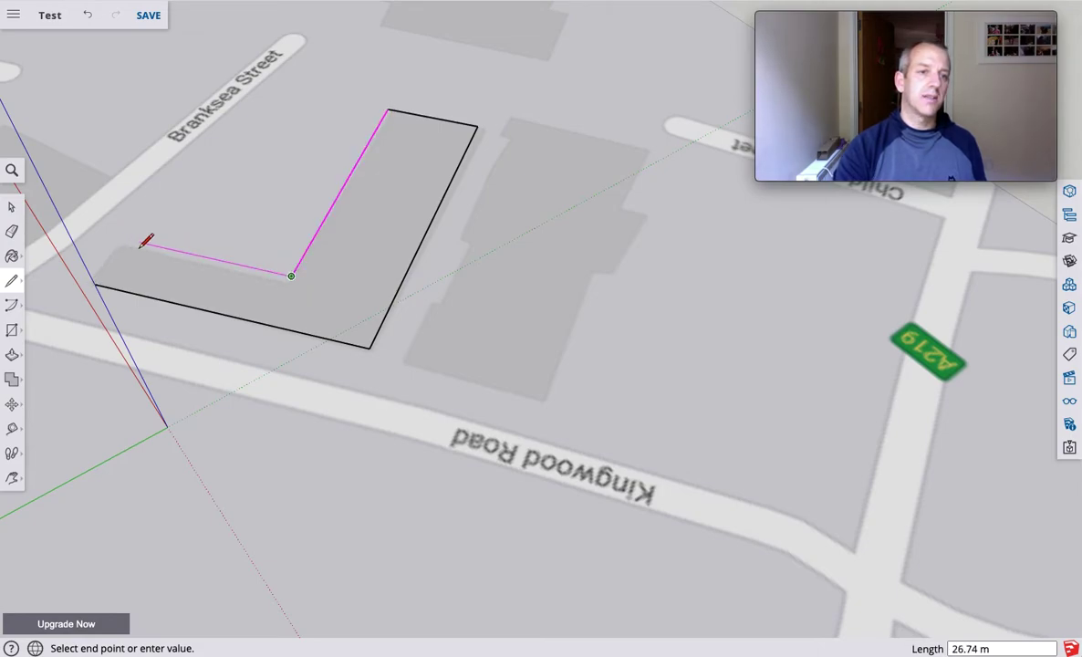
pyautogui.click(128, 239)
pyautogui.click(95, 284)
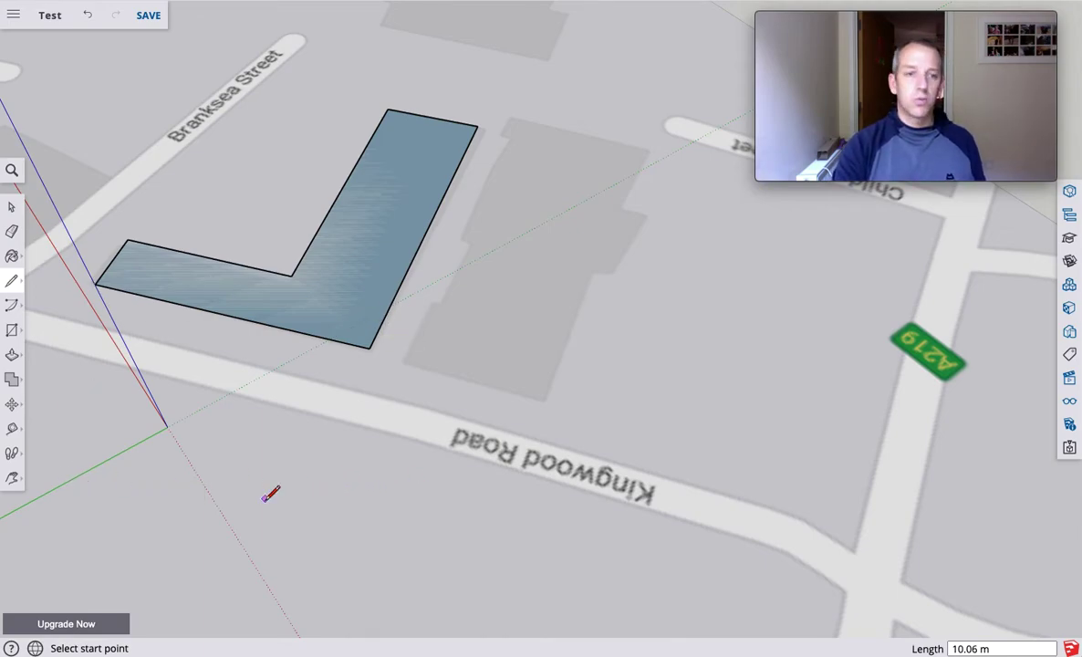
pyautogui.scroll(-5, 343, 442)
pyautogui.moveTo(930, 23); pyautogui.dragTo(861, 26)
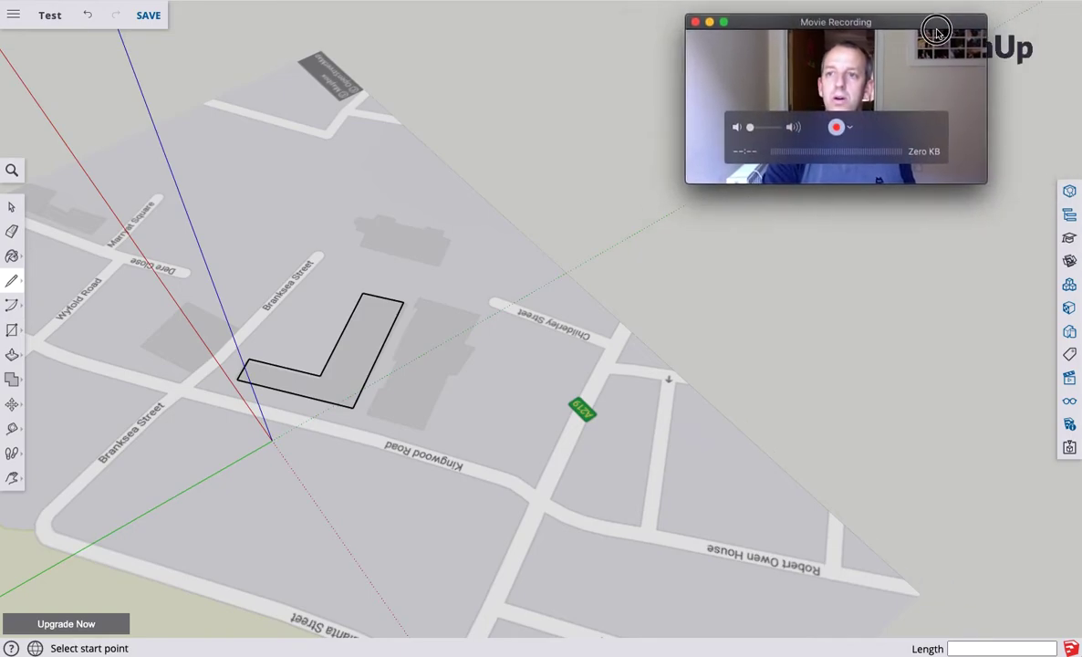
pyautogui.click(1070, 285)
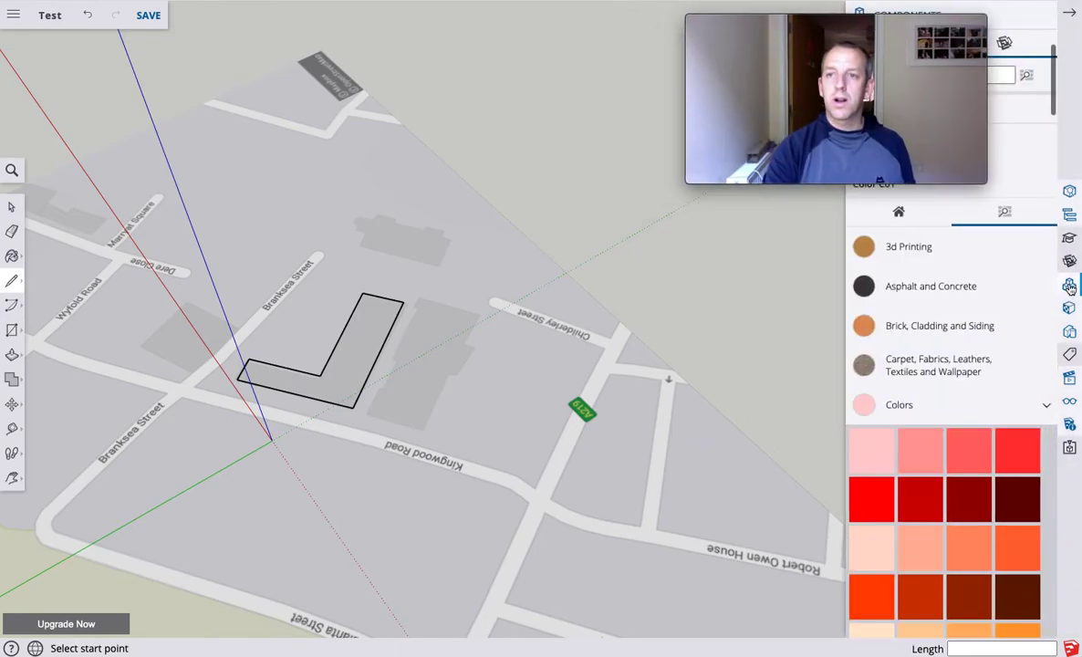
pyautogui.moveTo(935, 32); pyautogui.dragTo(777, 28)
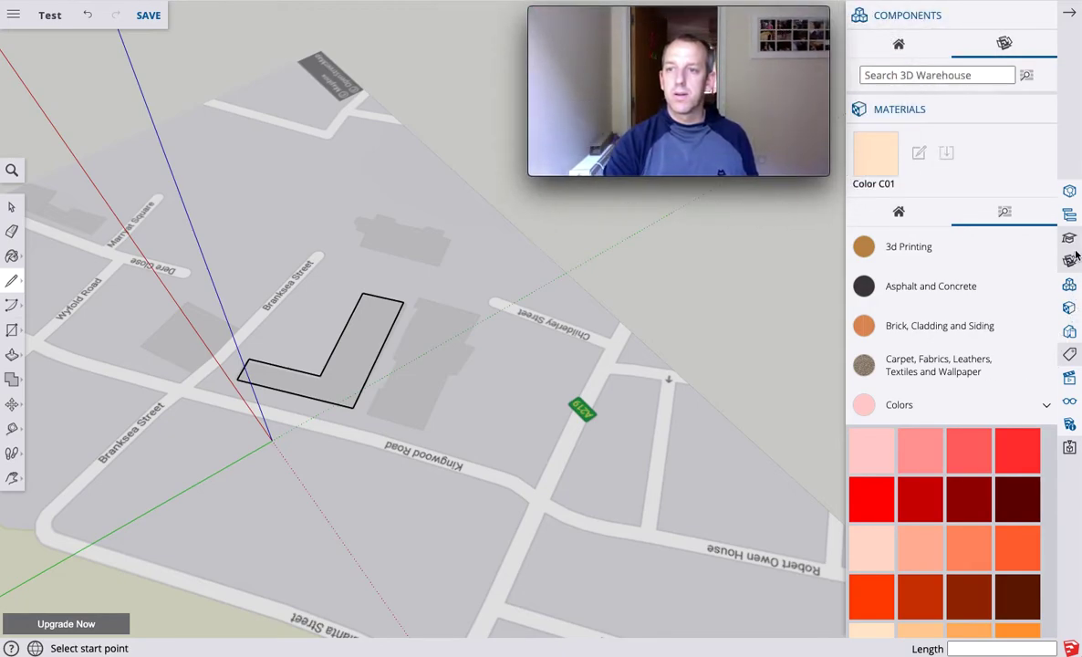
pyautogui.click(1069, 310)
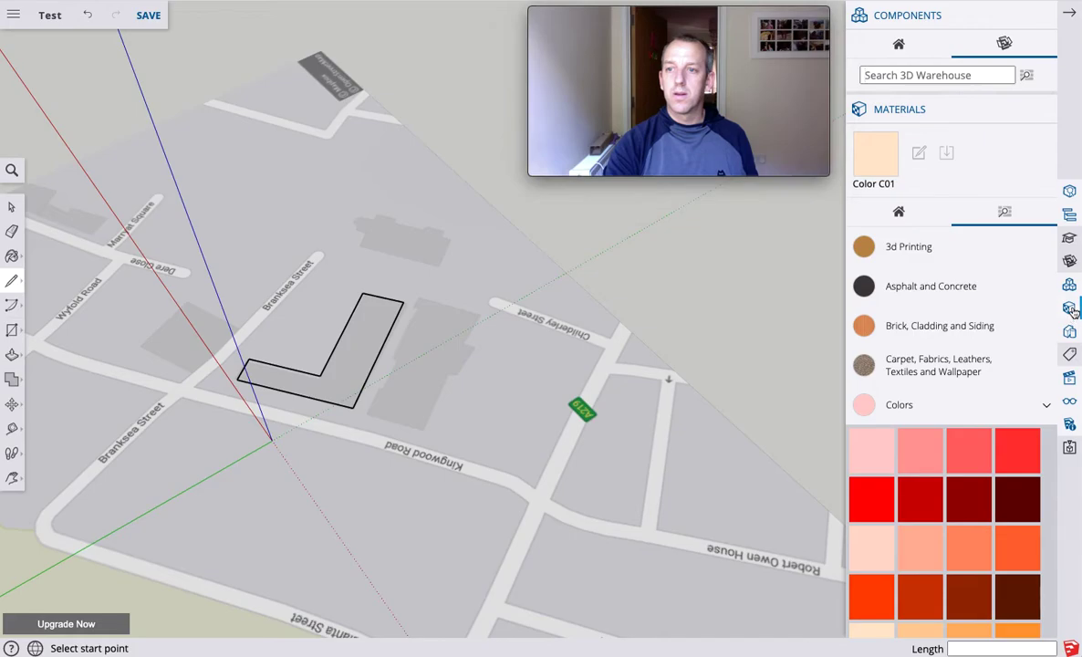
pyautogui.click(1072, 286)
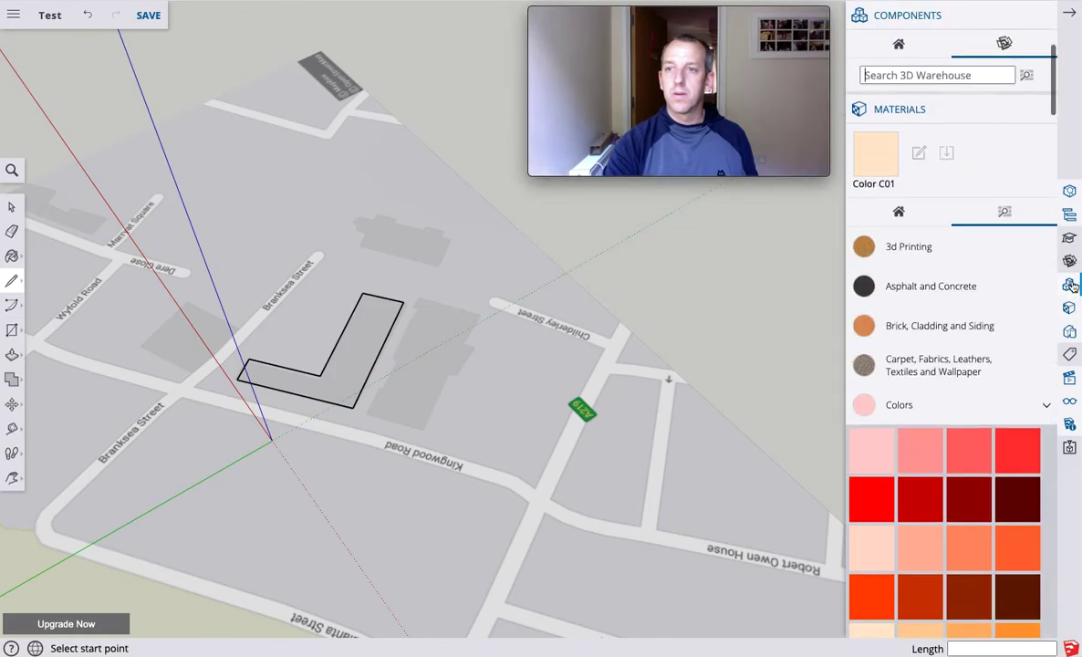
# Switch the model to the standard top view and bring the whole street map clear of the side panels
pyautogui.click(1068, 384)
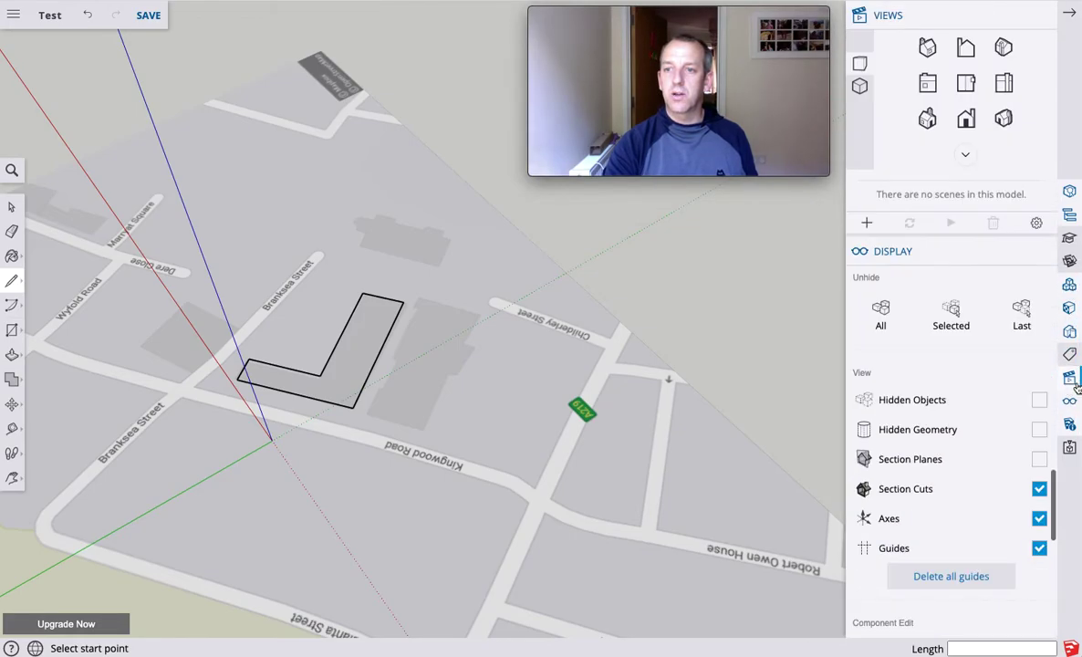
pyautogui.click(967, 85)
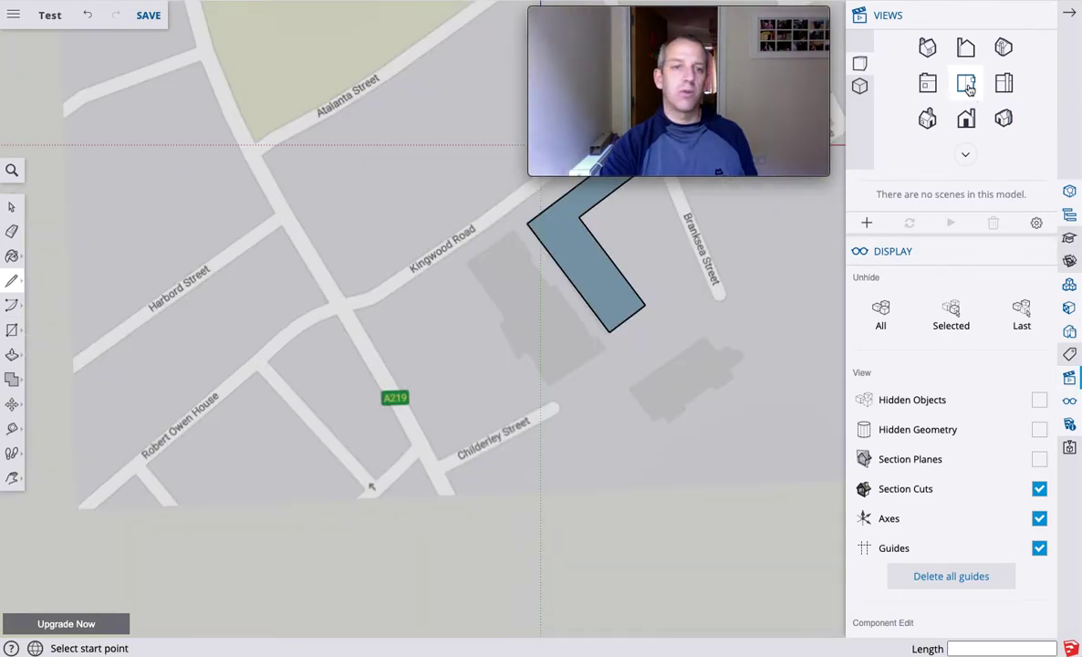
pyautogui.scroll(3, 616, 285)
pyautogui.scroll(-6, 614, 283)
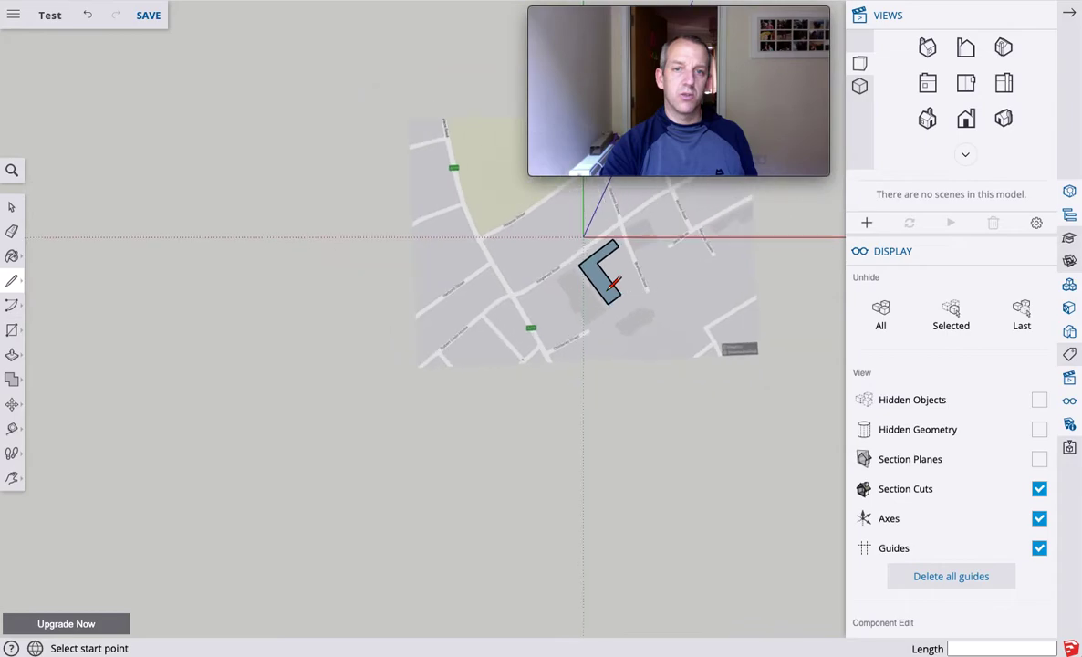
pyautogui.click(12, 478)
pyautogui.moveTo(526, 306); pyautogui.dragTo(343, 409)
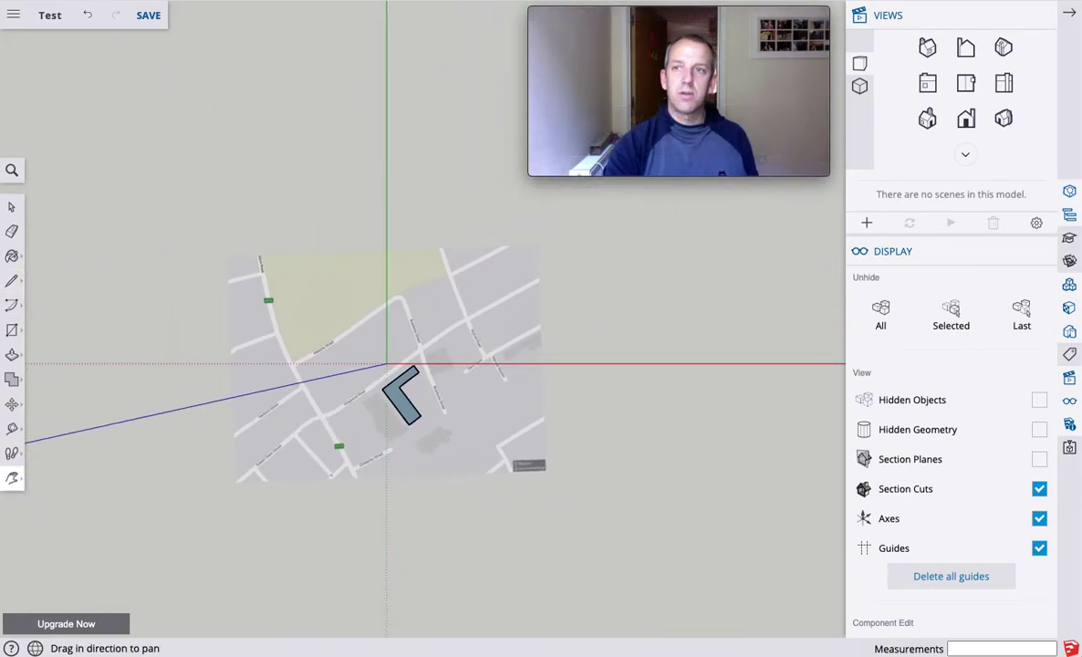
pyautogui.click(1071, 16)
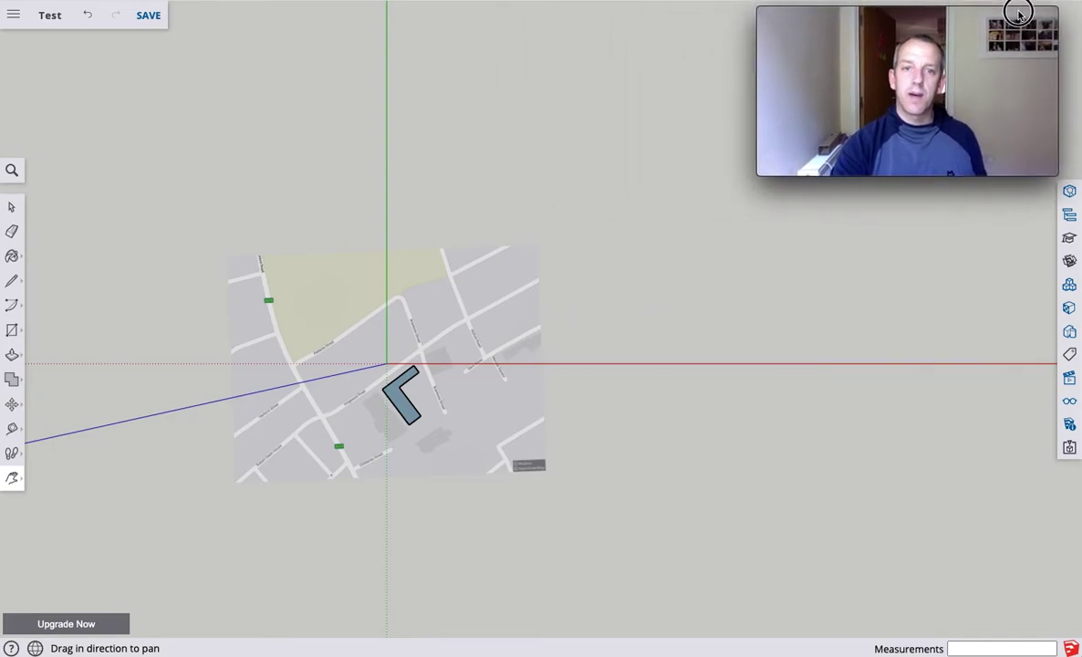
# Reposition the drawing axes with the origin at the corner of Wyfold Road and Kingwood Road and the red axis along Wyfold Road
pyautogui.scroll(-5, 354, 306)
pyautogui.scroll(10, 322, 323)
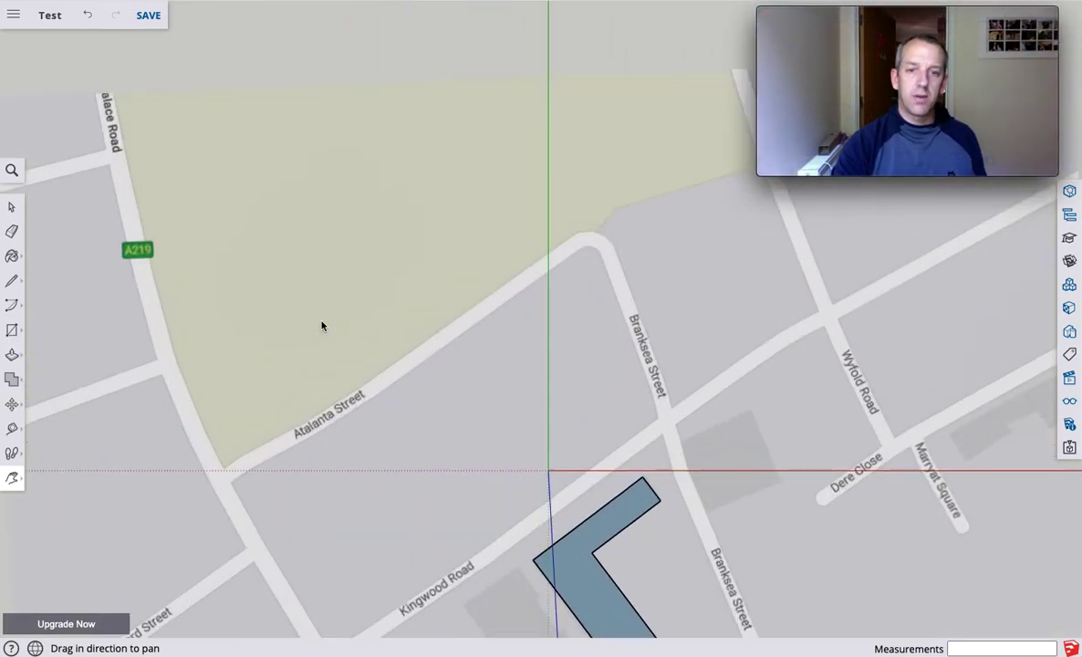
pyautogui.click(15, 478)
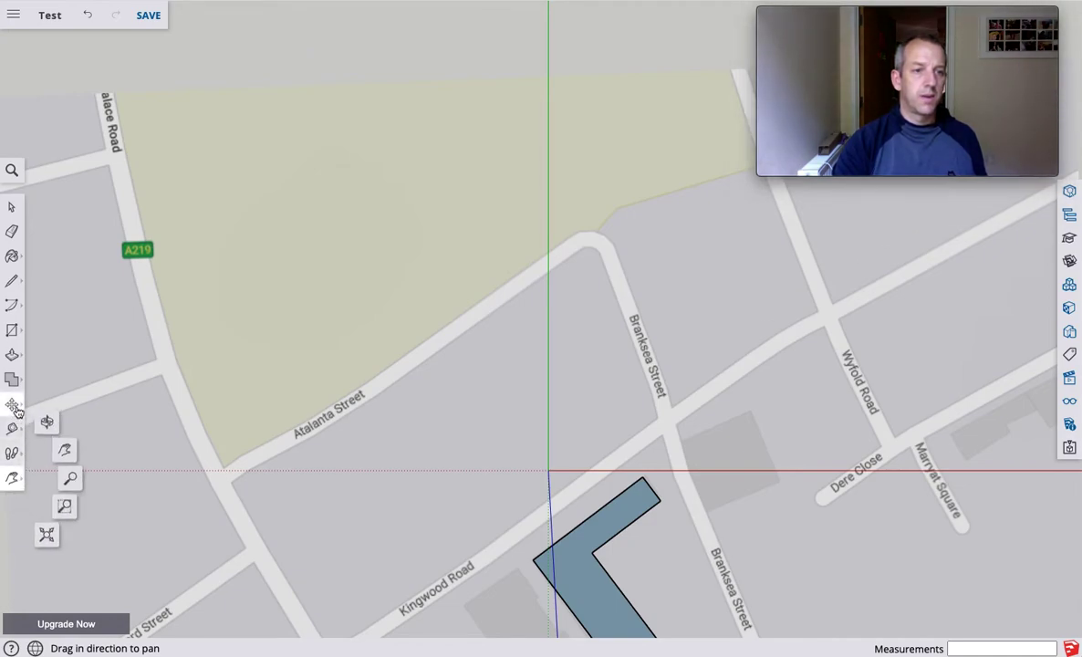
pyautogui.click(11, 429)
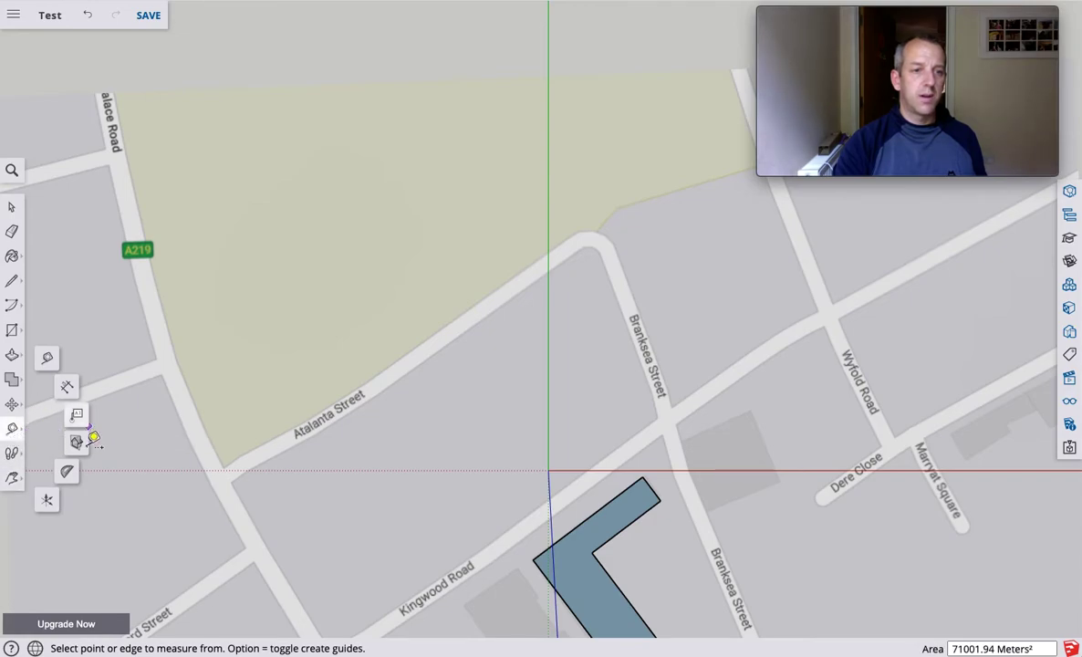
pyautogui.click(47, 503)
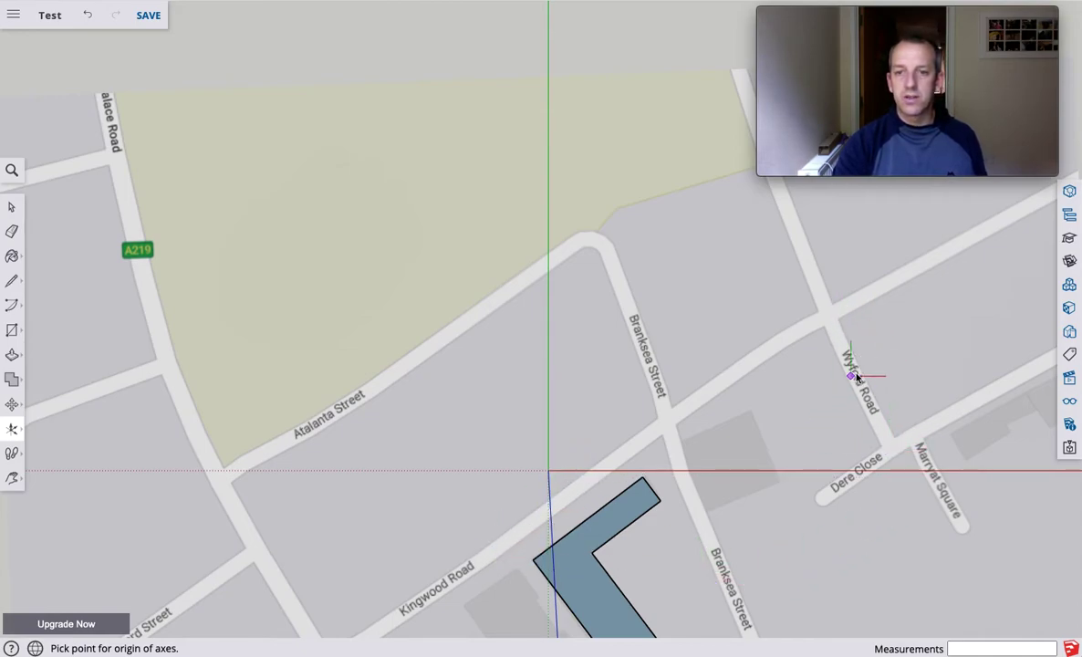
pyautogui.scroll(2, 843, 324)
pyautogui.click(841, 323)
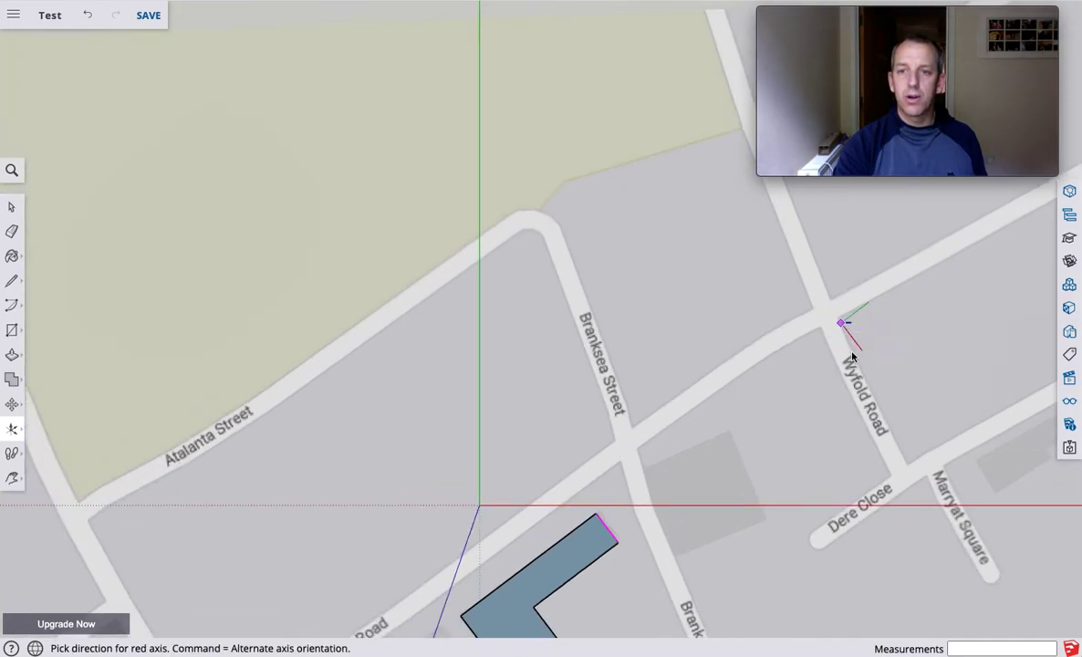
pyautogui.click(904, 458)
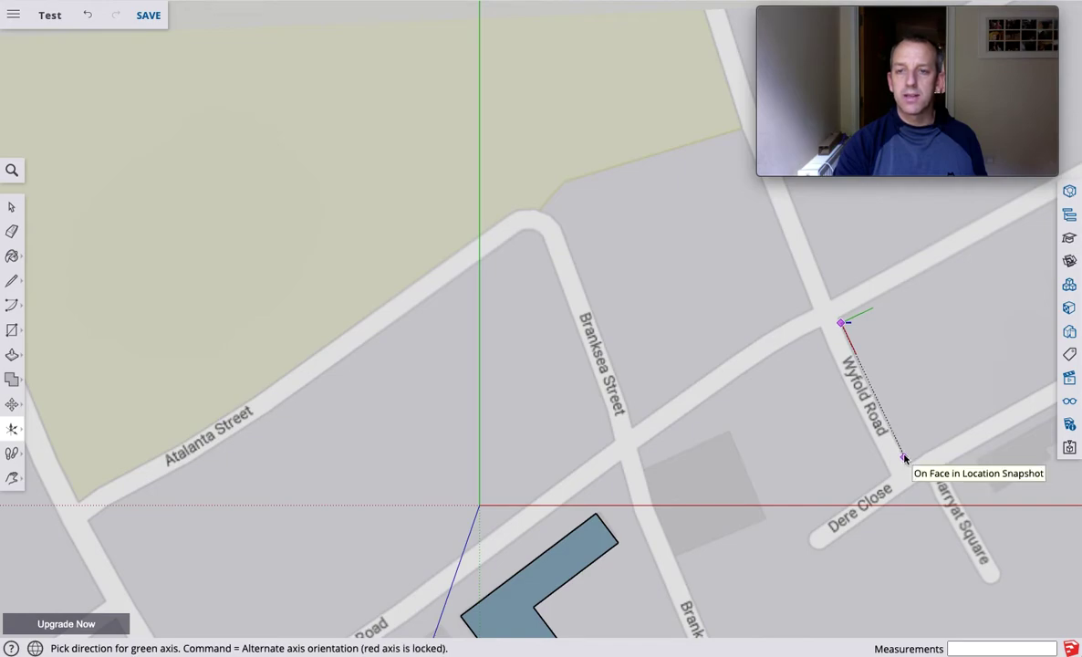
pyautogui.click(895, 323)
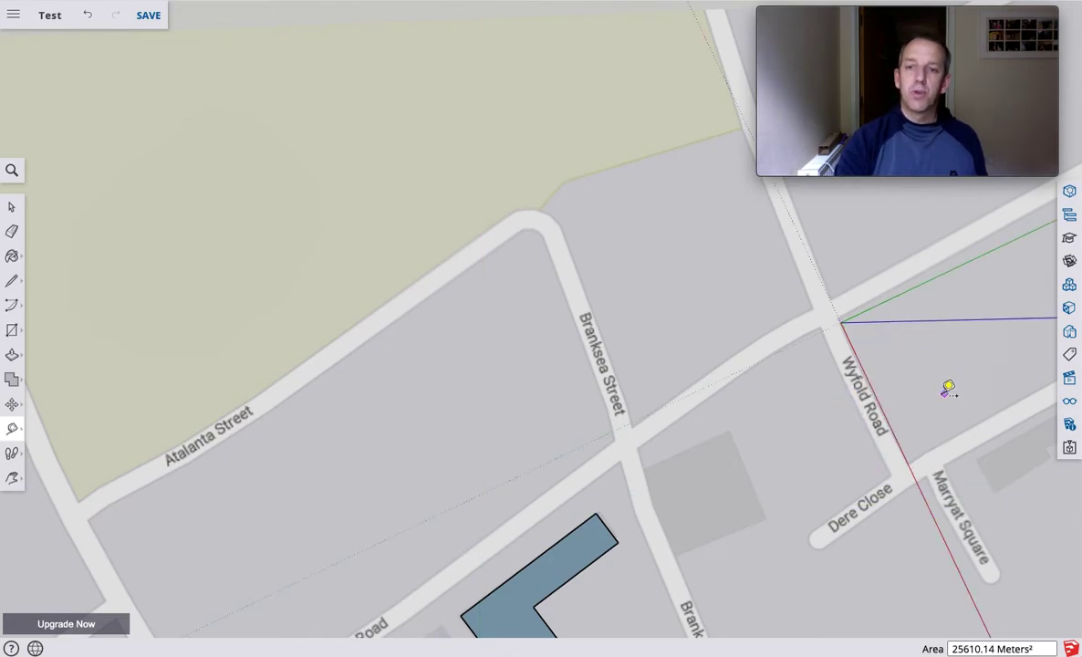
# Draw a rectangle about 13.88 m by 10.24 m beside Wyfold Road, just off the axes origin
pyautogui.click(12, 330)
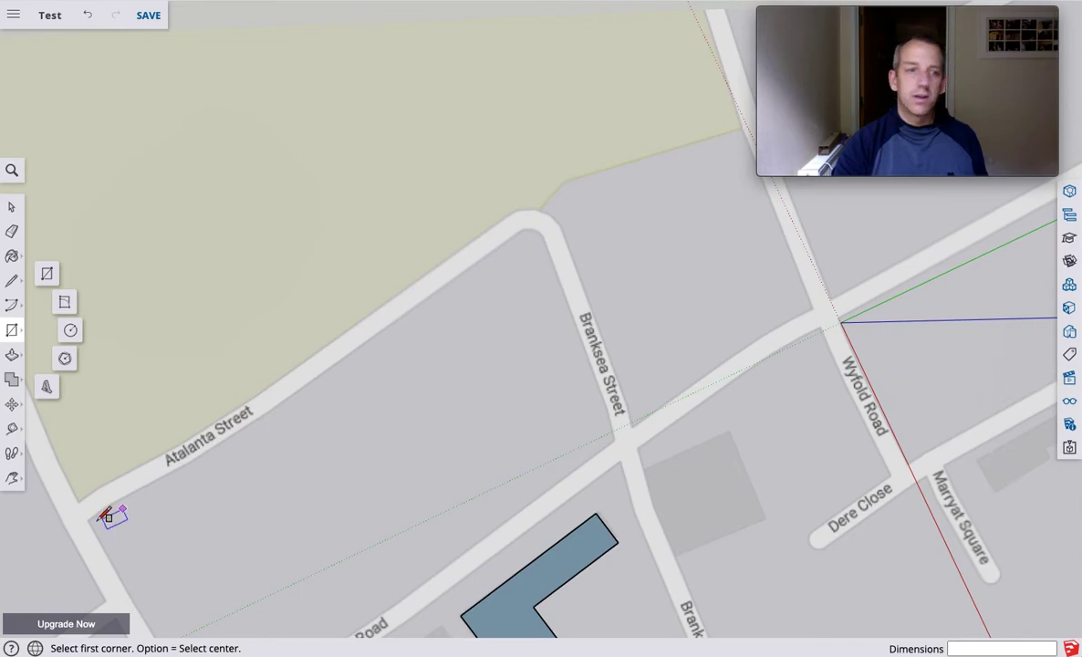
pyautogui.click(12, 479)
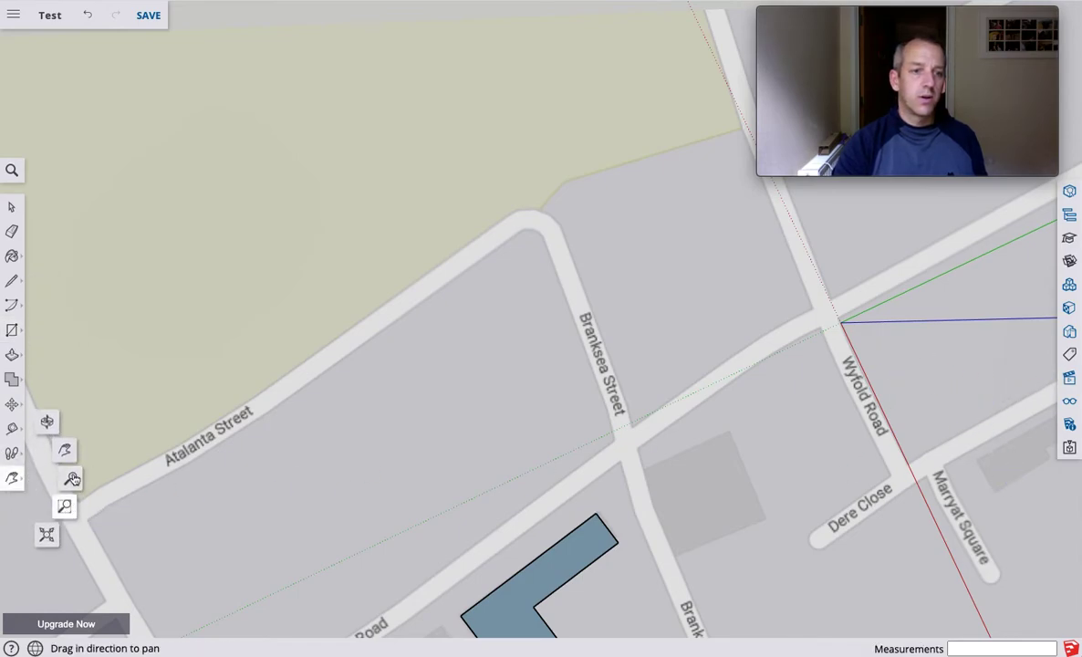
pyautogui.click(49, 419)
pyautogui.moveTo(781, 563); pyautogui.dragTo(541, 512)
pyautogui.scroll(-3, 549, 524)
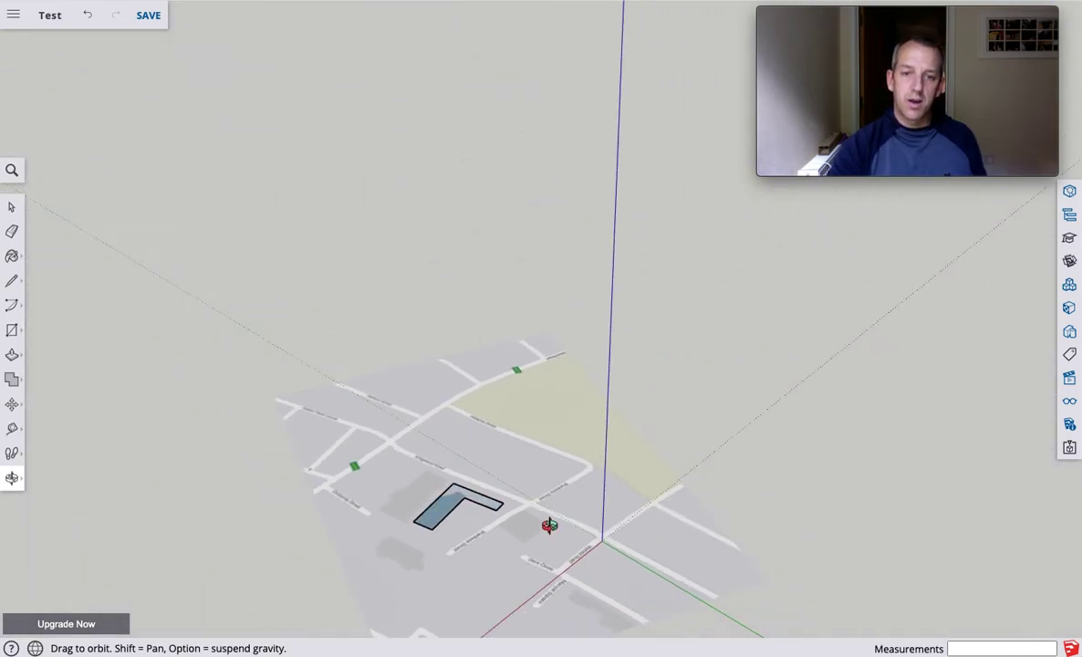
pyautogui.scroll(4, 547, 527)
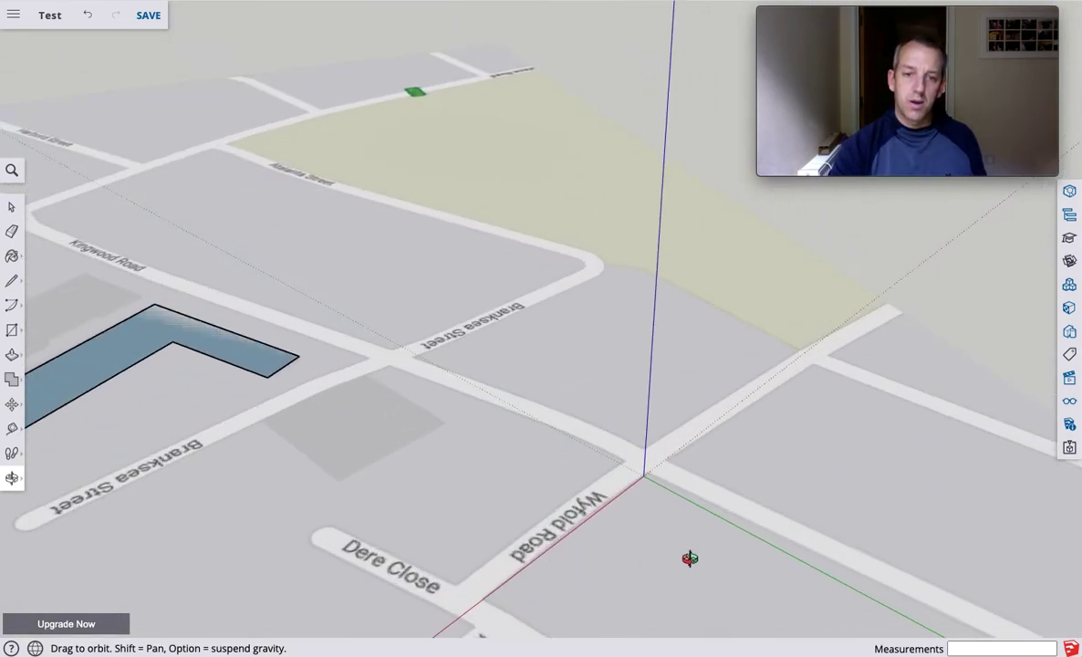
pyautogui.click(12, 329)
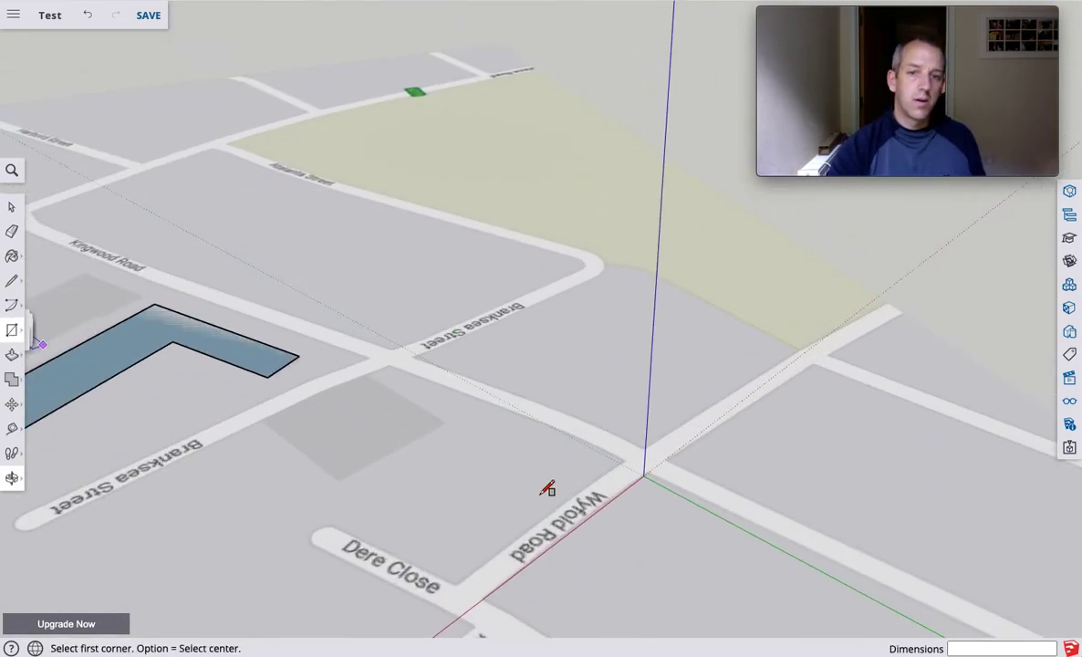
pyautogui.click(647, 489)
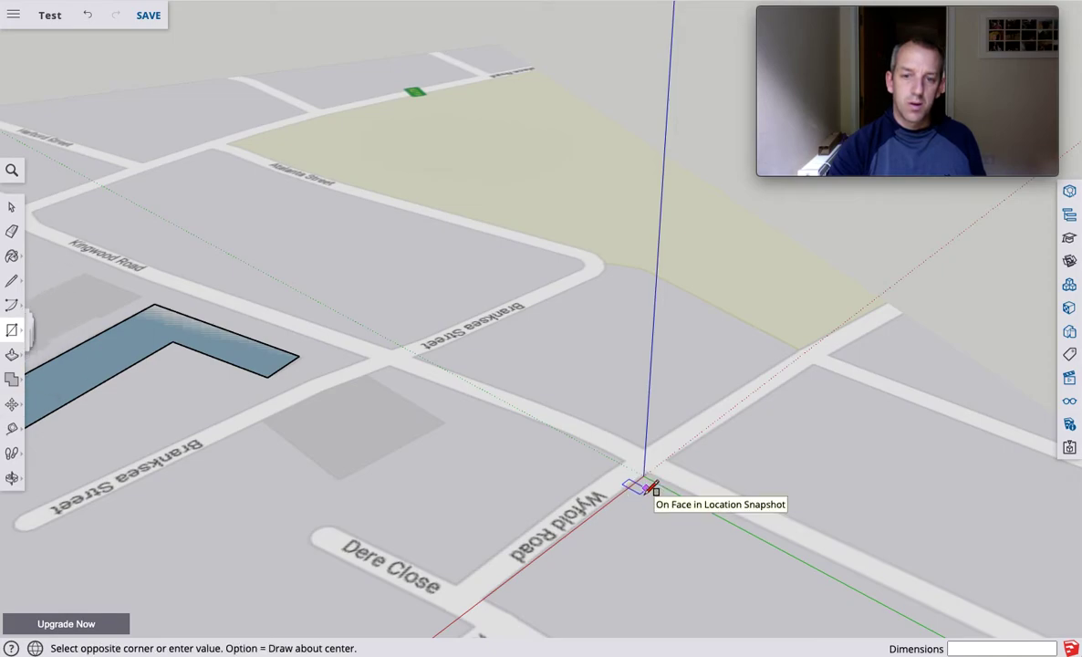
pyautogui.click(676, 551)
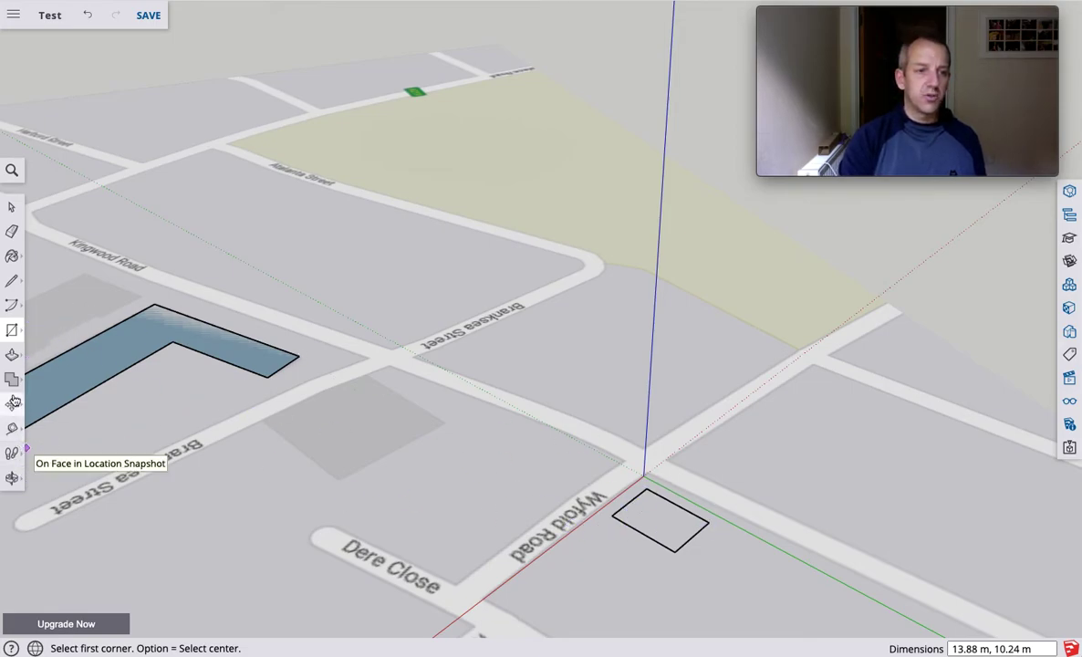
# Extrude the rectangle 9 m upward with Push/Pull, and try another push/pull of 15 m
pyautogui.click(12, 354)
pyautogui.moveTo(660, 519)
pyautogui.mouseDown()
pyautogui.moveTo(668, 466)
pyautogui.moveTo(667, 485)
pyautogui.moveTo(667, 473)
pyautogui.moveTo(652, 478)
pyautogui.moveTo(655, 522)
pyautogui.moveTo(655, 505)
pyautogui.mouseUp()
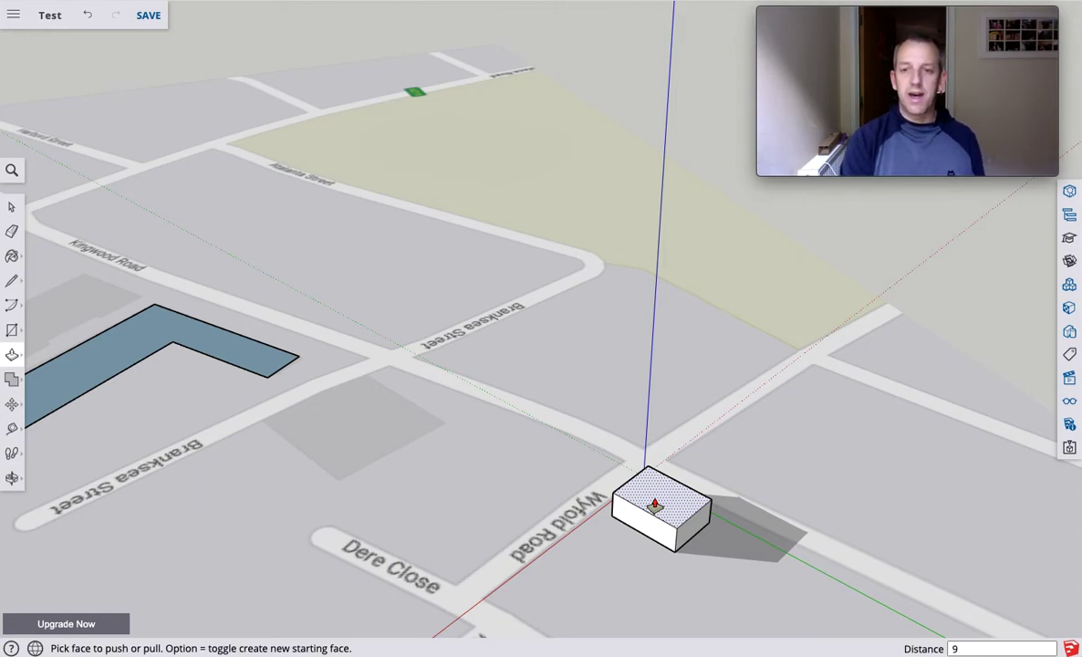
pyautogui.click(655, 505)
pyautogui.click(648, 547)
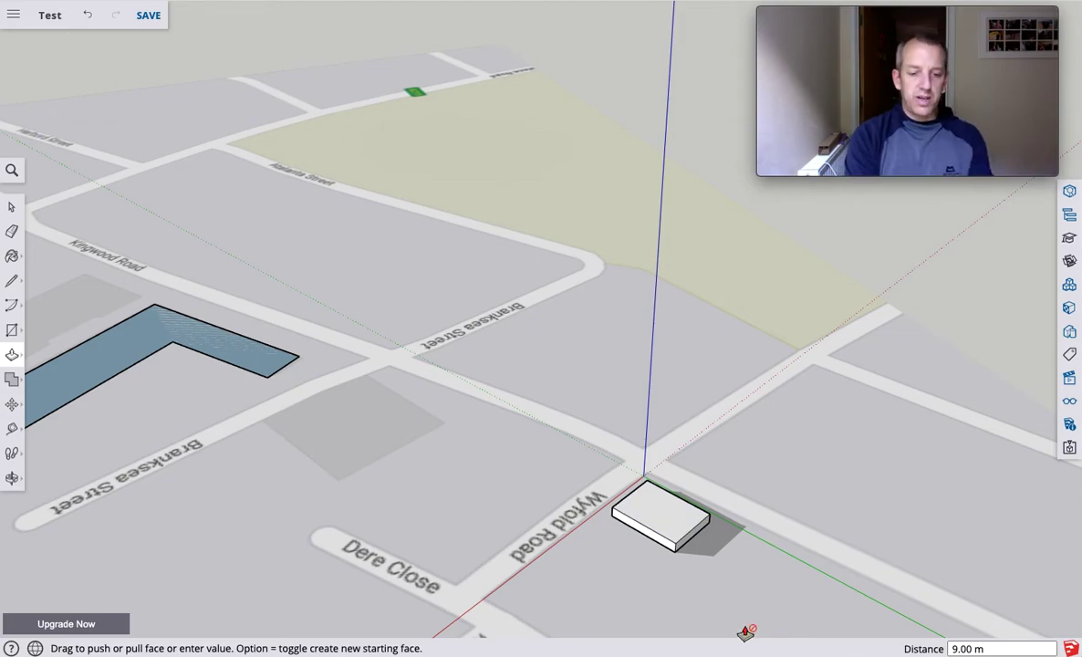
pyautogui.press('Return')
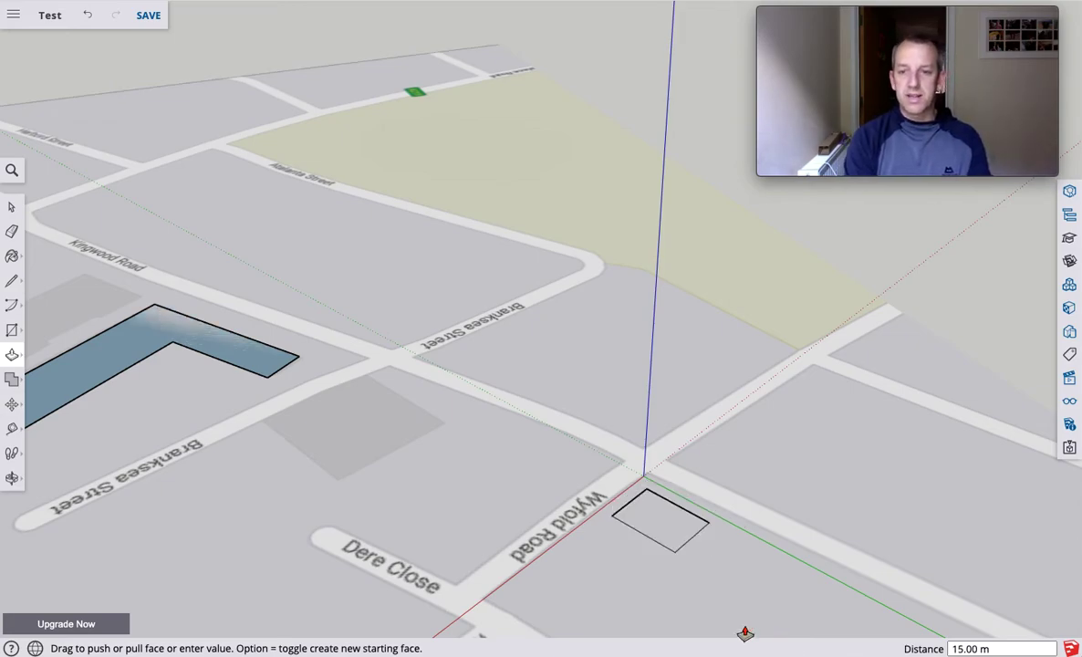
# Try pulling the rectangle up by about 2.75 m, and undo the extrusions together with the rectangle itself
pyautogui.scroll(10, 745, 633)
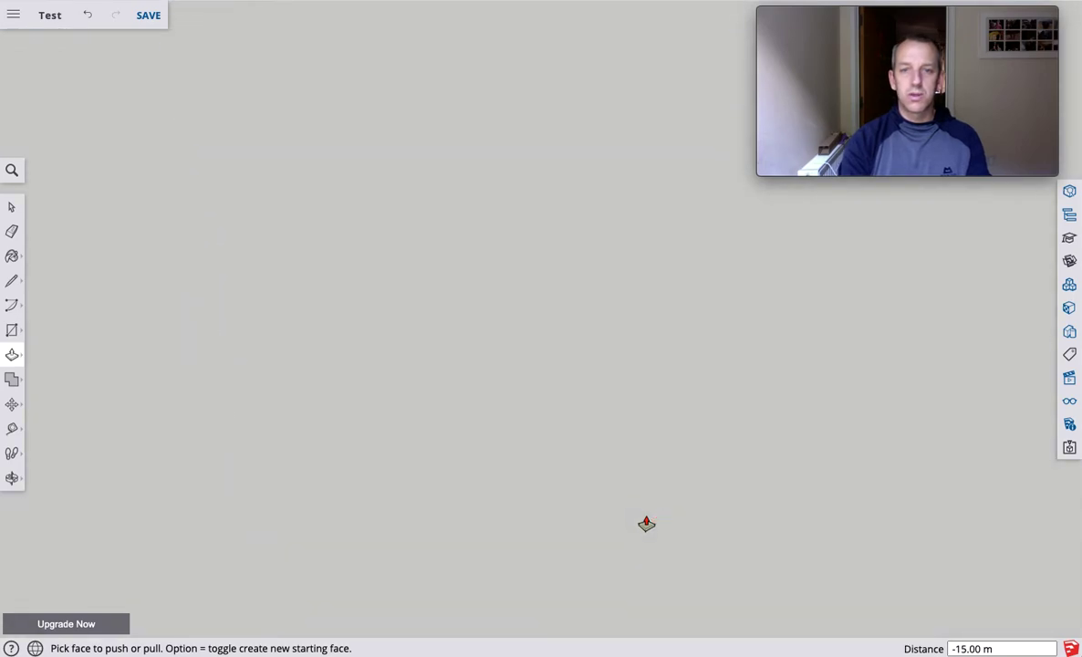
pyautogui.scroll(-3, 646, 524)
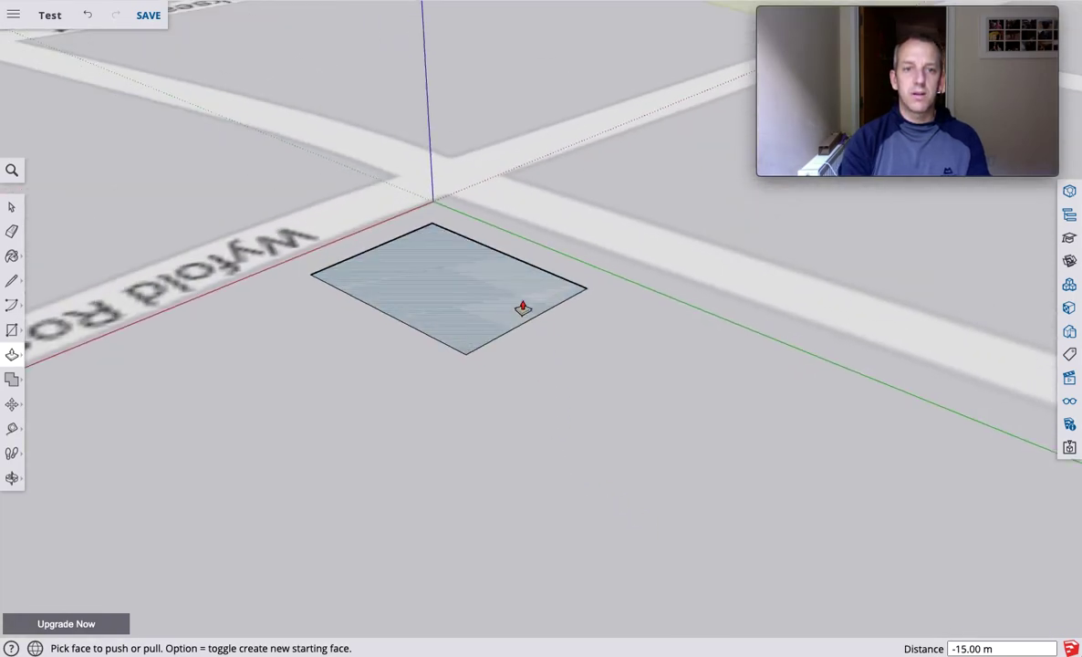
pyautogui.moveTo(394, 292); pyautogui.dragTo(419, 266)
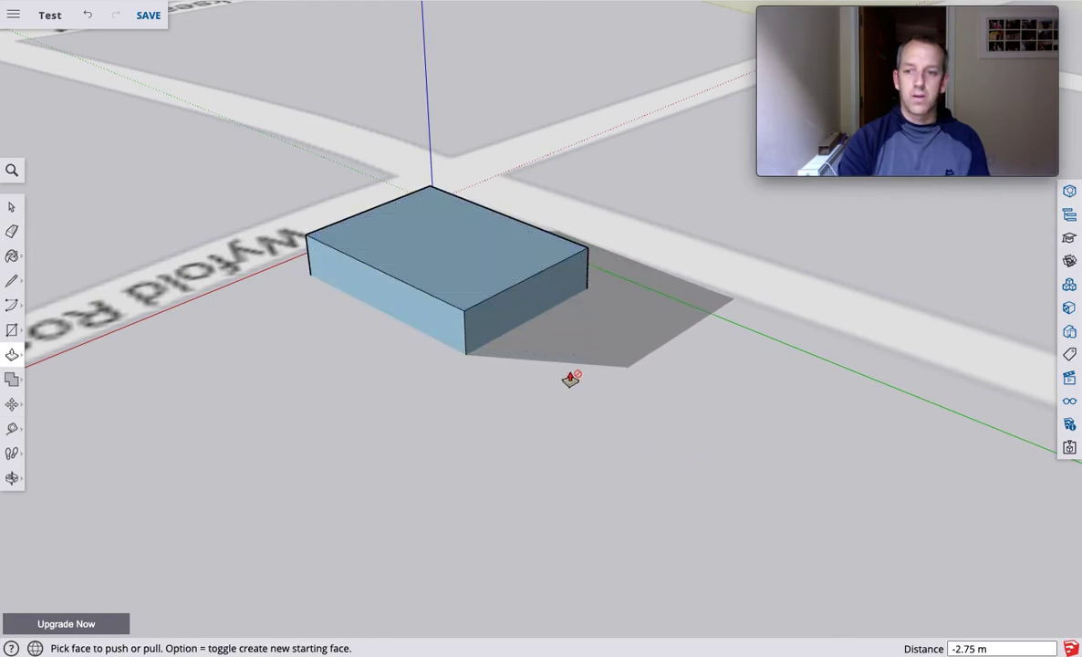
pyautogui.press('super+z')
pyautogui.press('super+shift+z')
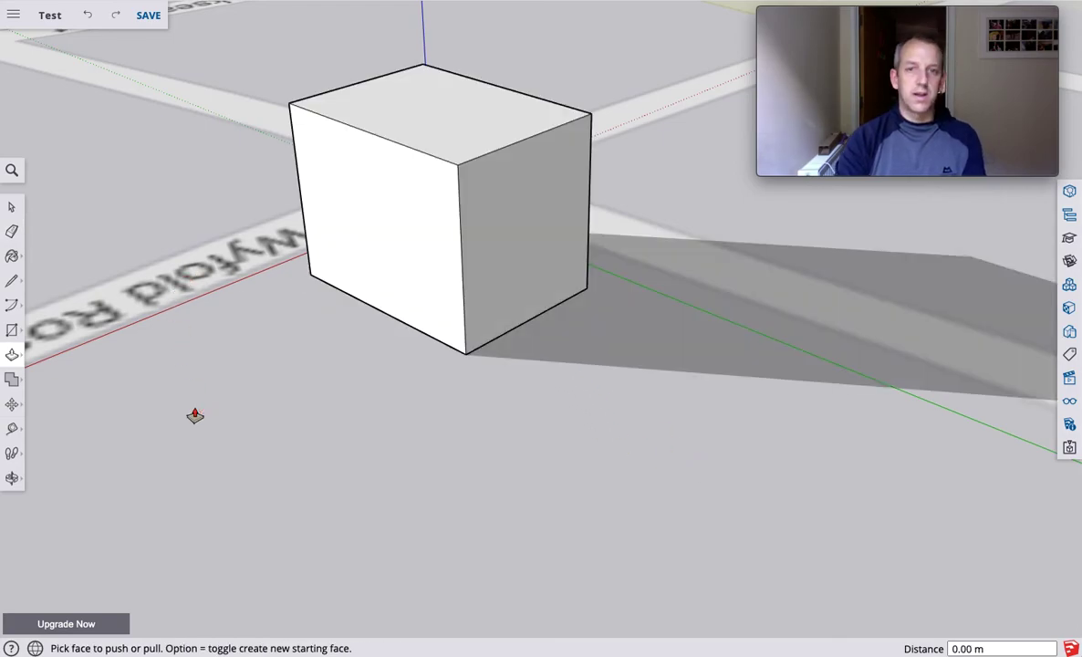
pyautogui.press('super+z')
pyautogui.press('super+z')
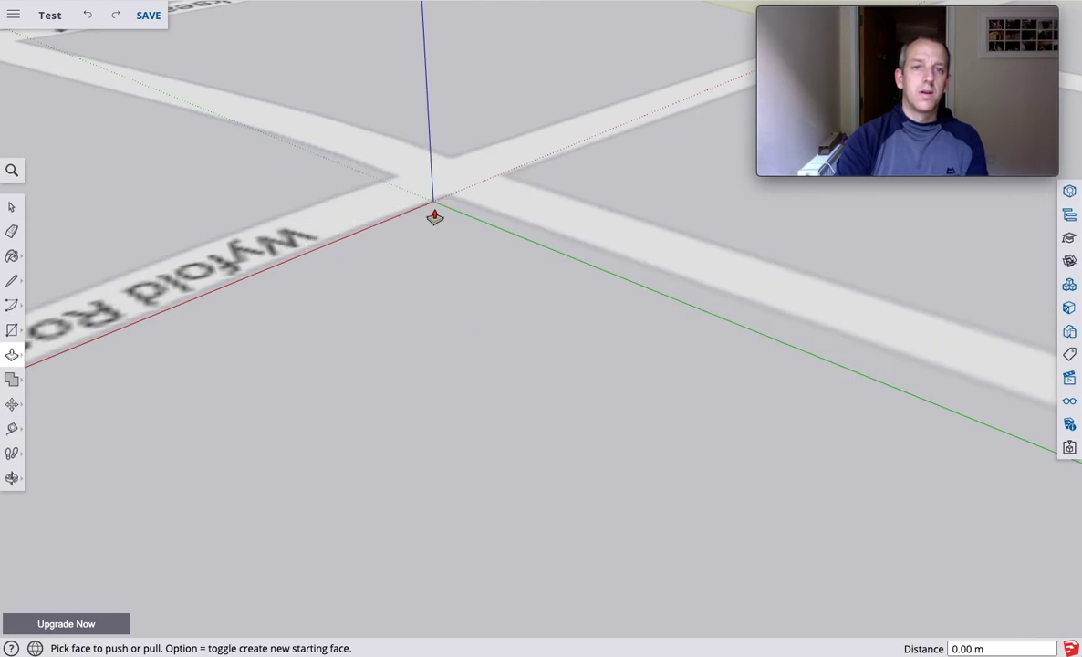
# Draw a 5 m by 10 m rectangle just off the axes origin beside Wyfold Road and extrude it 8 m upward
pyautogui.click(11, 329)
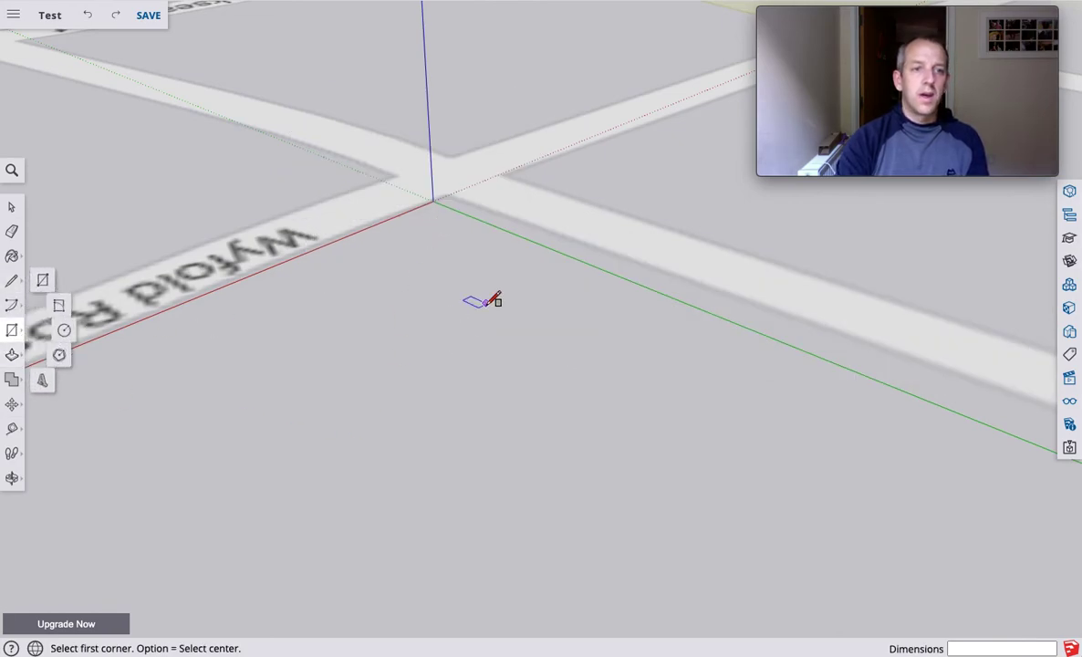
pyautogui.click(439, 218)
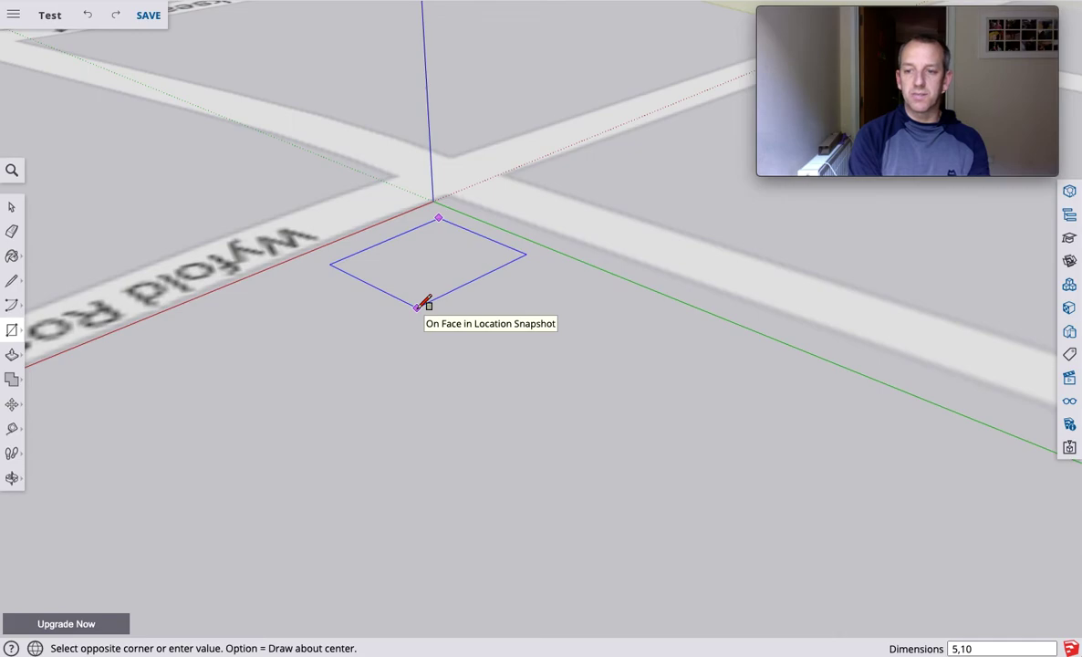
pyautogui.press('Return')
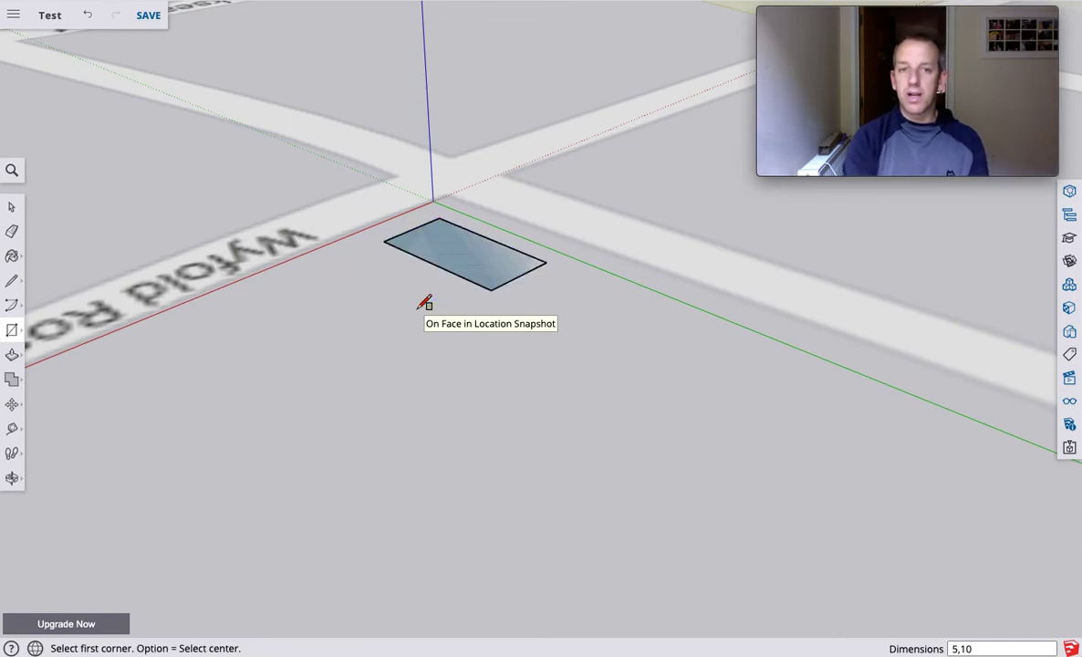
pyautogui.click(12, 355)
pyautogui.moveTo(492, 266); pyautogui.dragTo(493, 241)
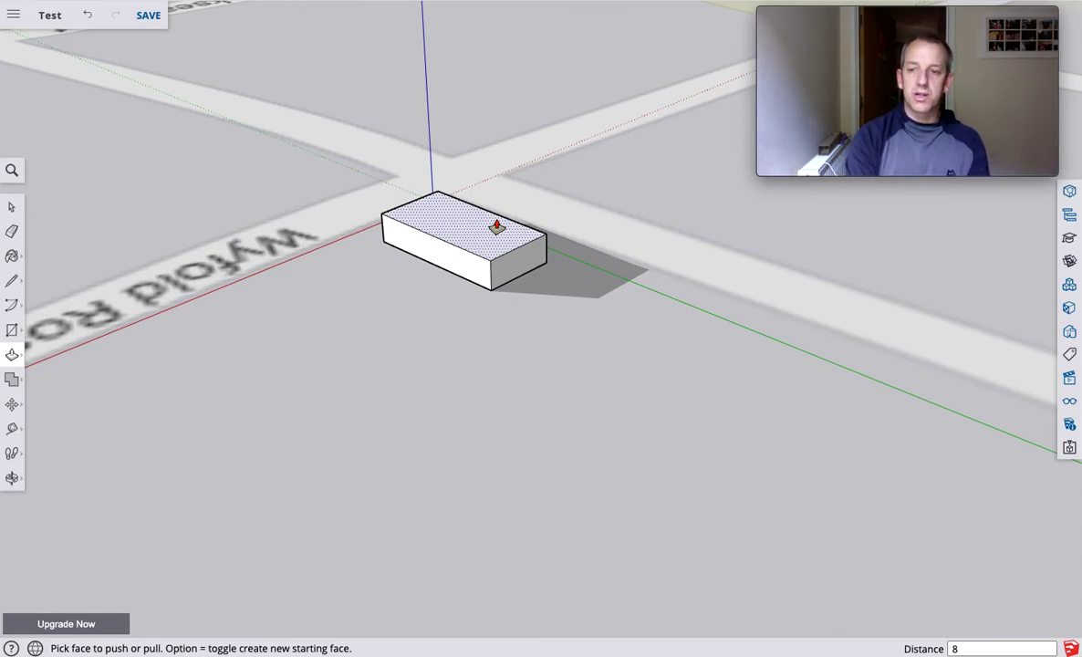
pyautogui.press('Return')
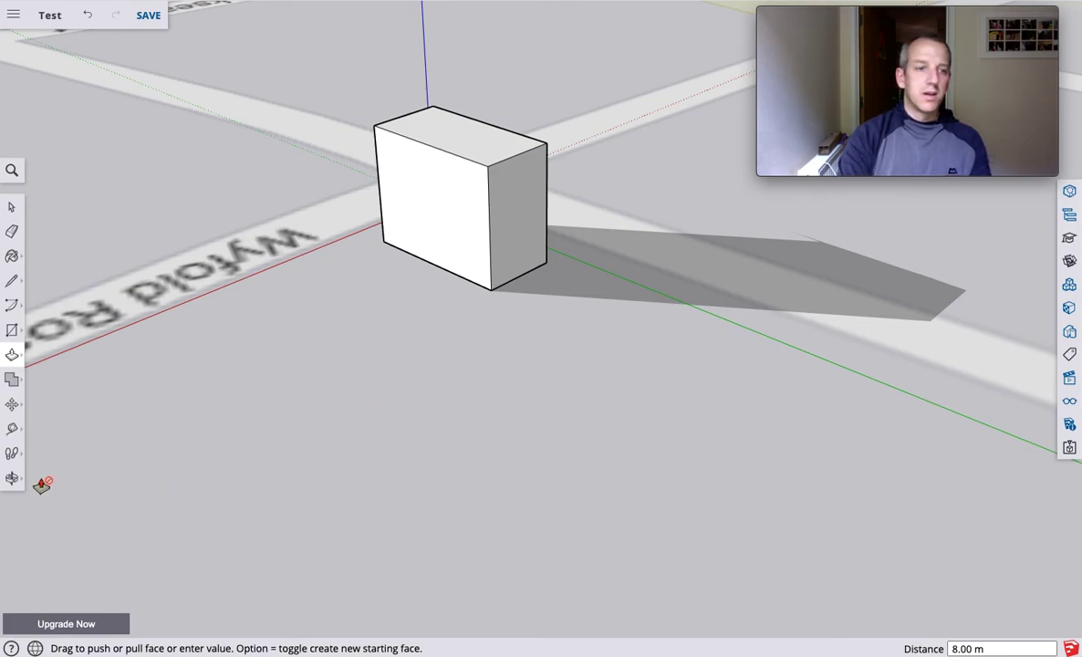
# Try a 20 m by 20 m rectangle across Wyfold Road near the white block, and undo it
pyautogui.click(12, 477)
pyautogui.moveTo(242, 438); pyautogui.dragTo(520, 464)
pyautogui.scroll(-6, 537, 452)
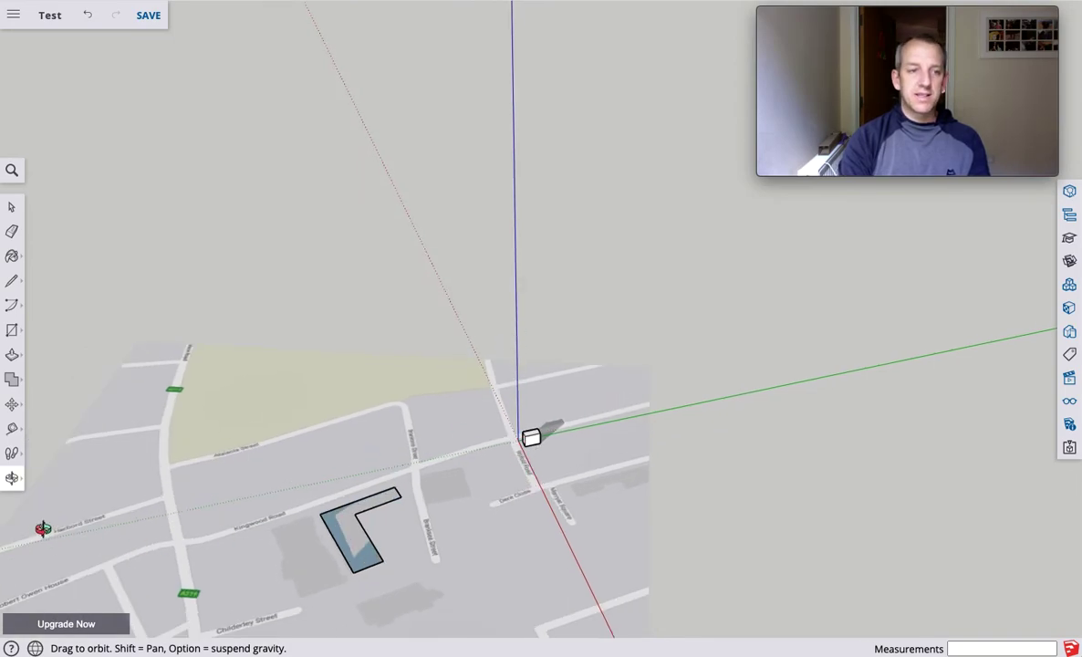
pyautogui.click(11, 428)
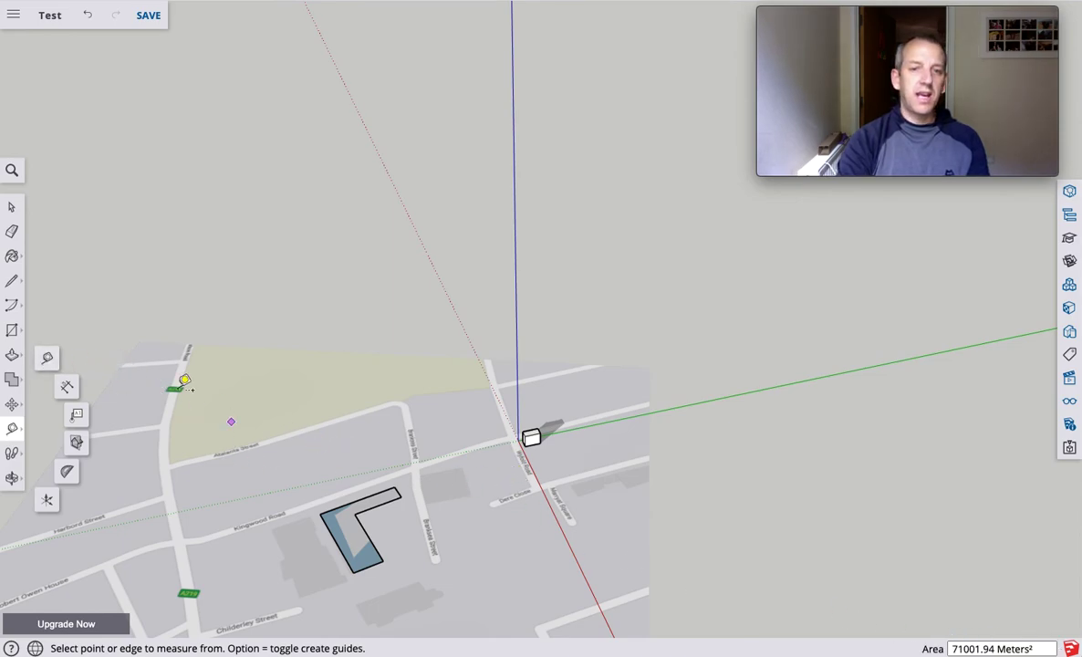
pyautogui.scroll(-5, 507, 551)
pyautogui.scroll(10, 506, 550)
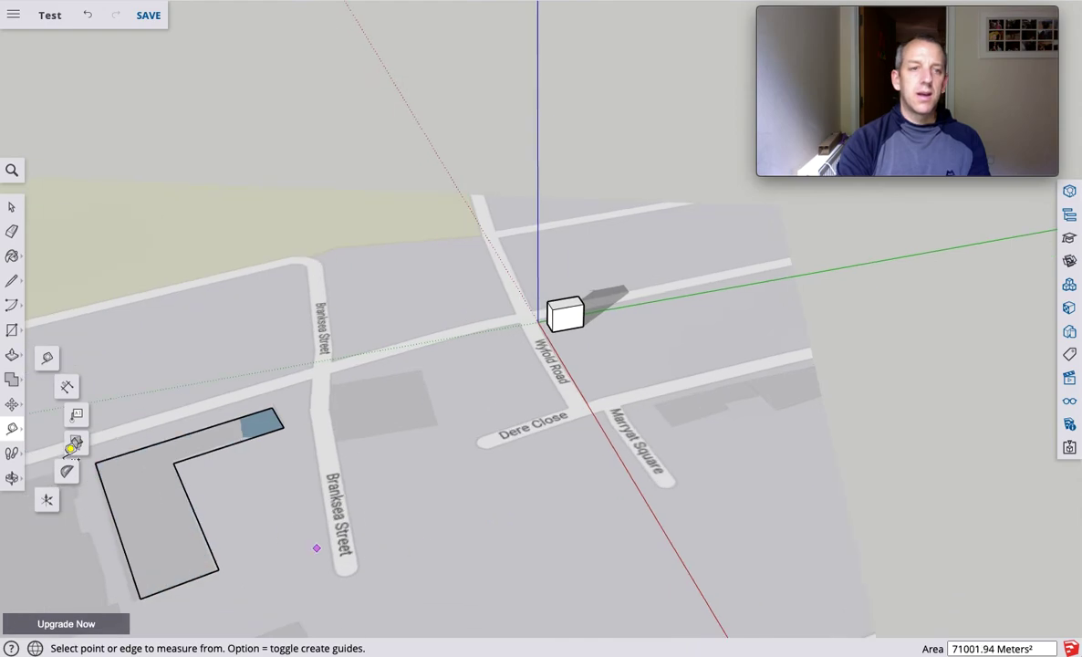
pyautogui.click(12, 329)
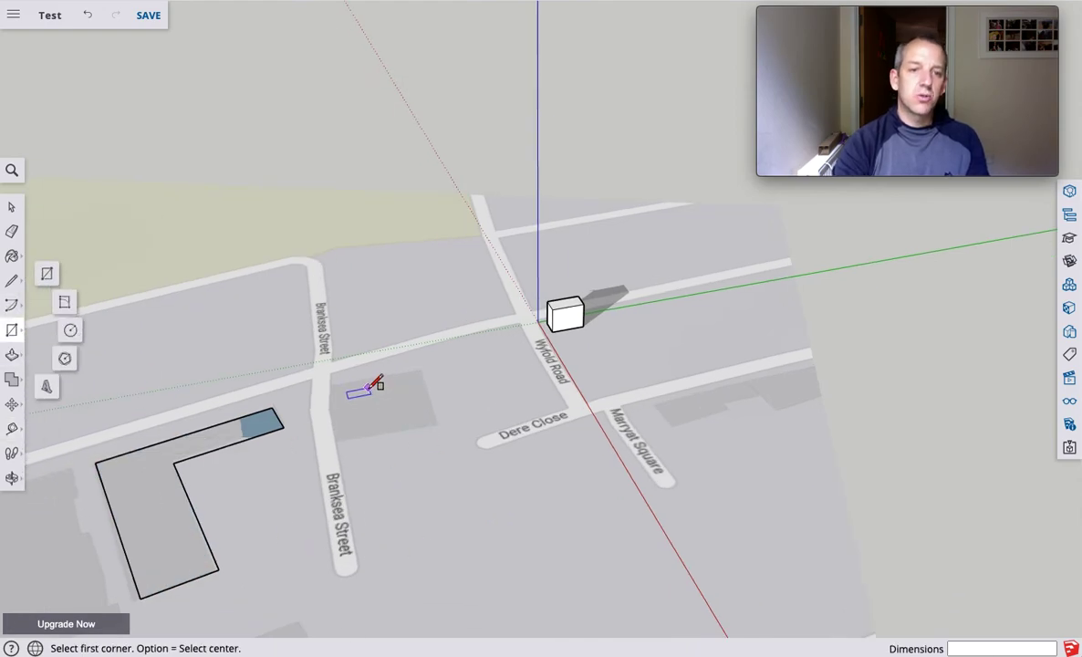
pyautogui.click(562, 343)
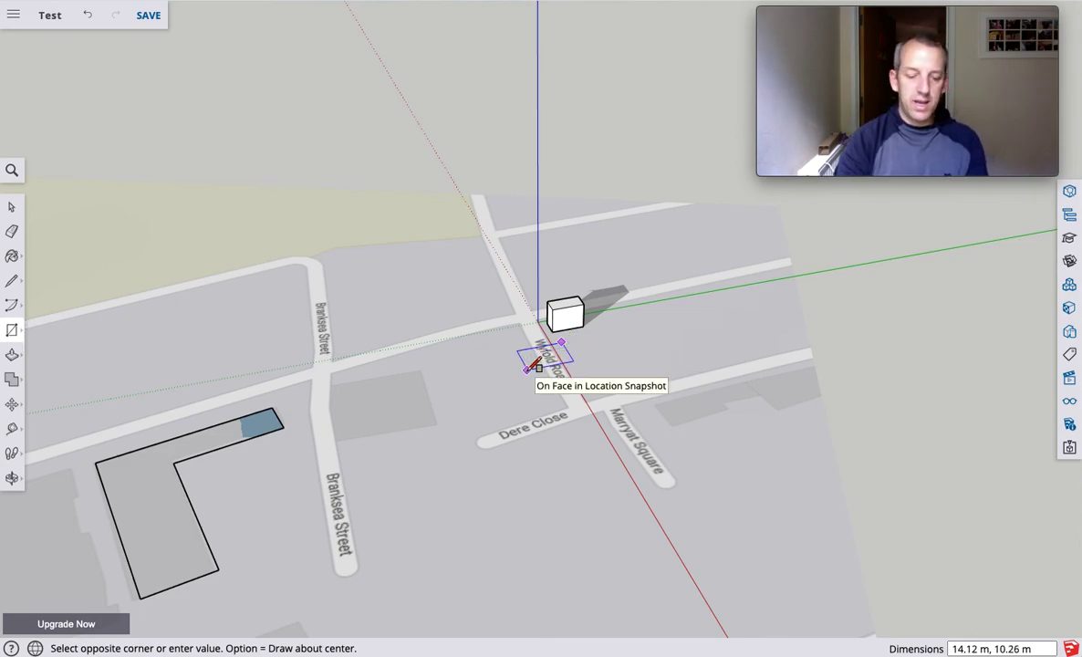
pyautogui.write('20,20')
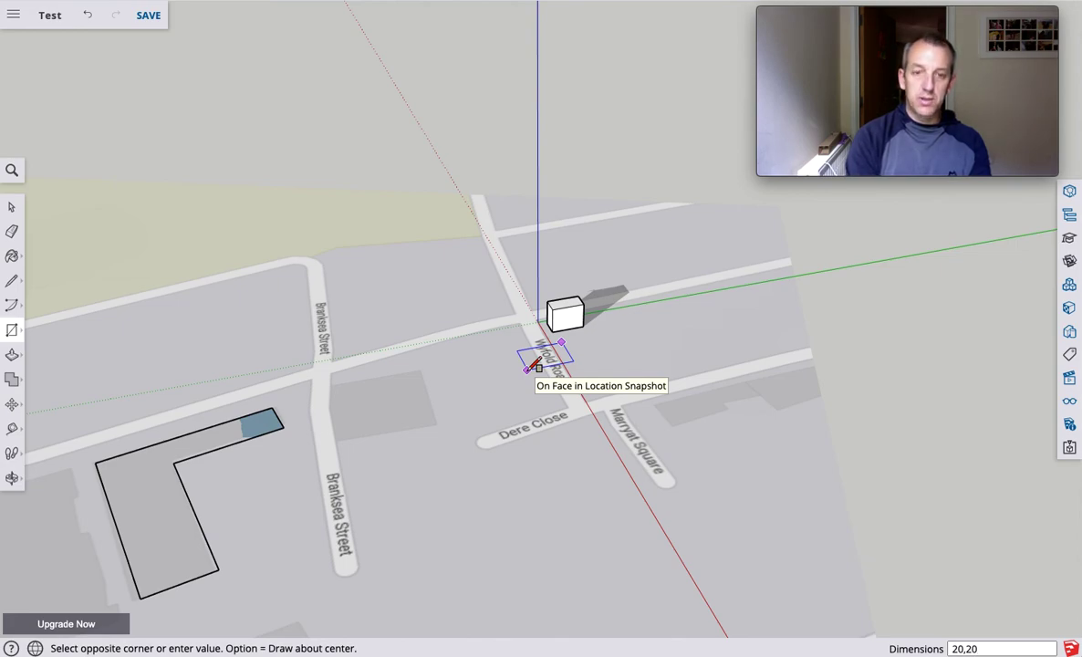
pyautogui.press('Return')
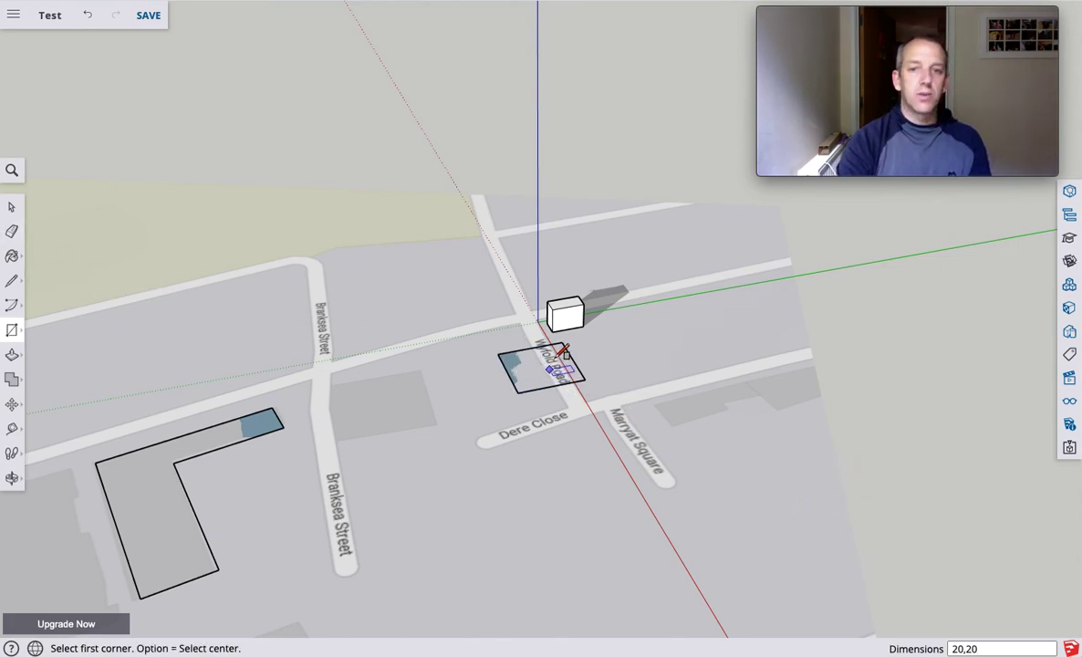
pyautogui.press('super+z')
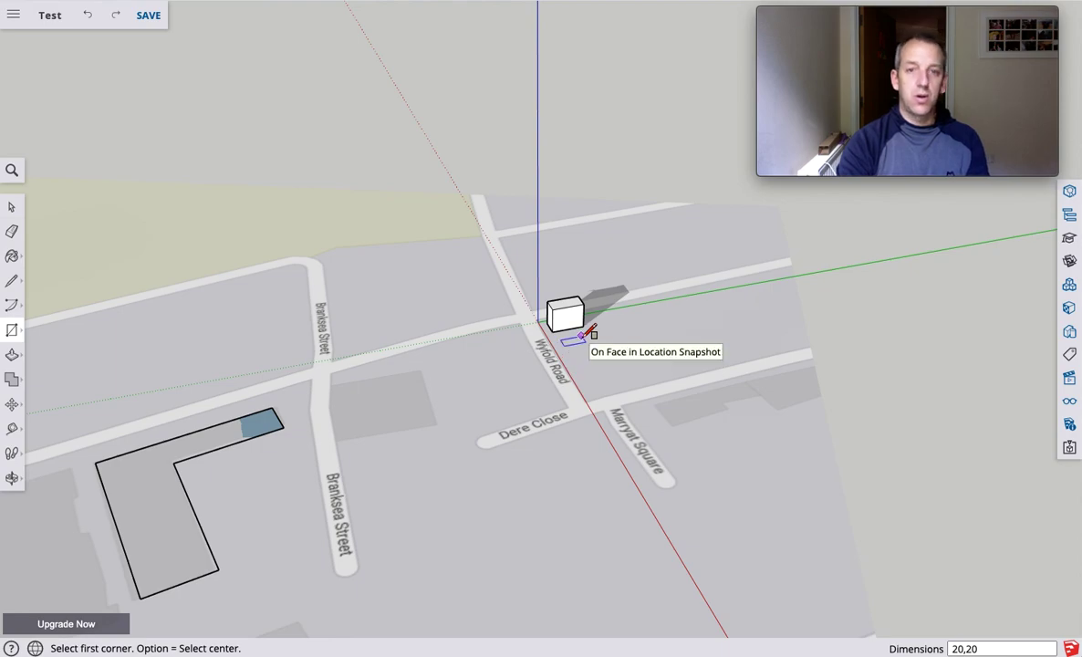
# Draw a 20 m by 20 m rectangle on the block side of Wyfold Road, clear of the road
pyautogui.scroll(1, 561, 340)
pyautogui.click(561, 340)
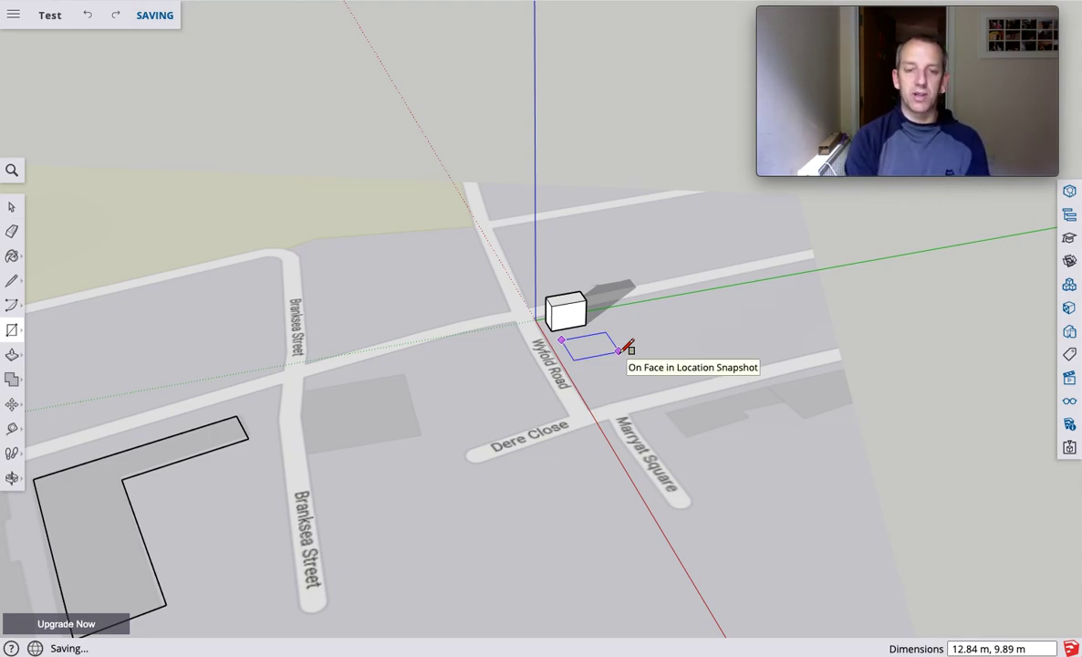
pyautogui.write('20')
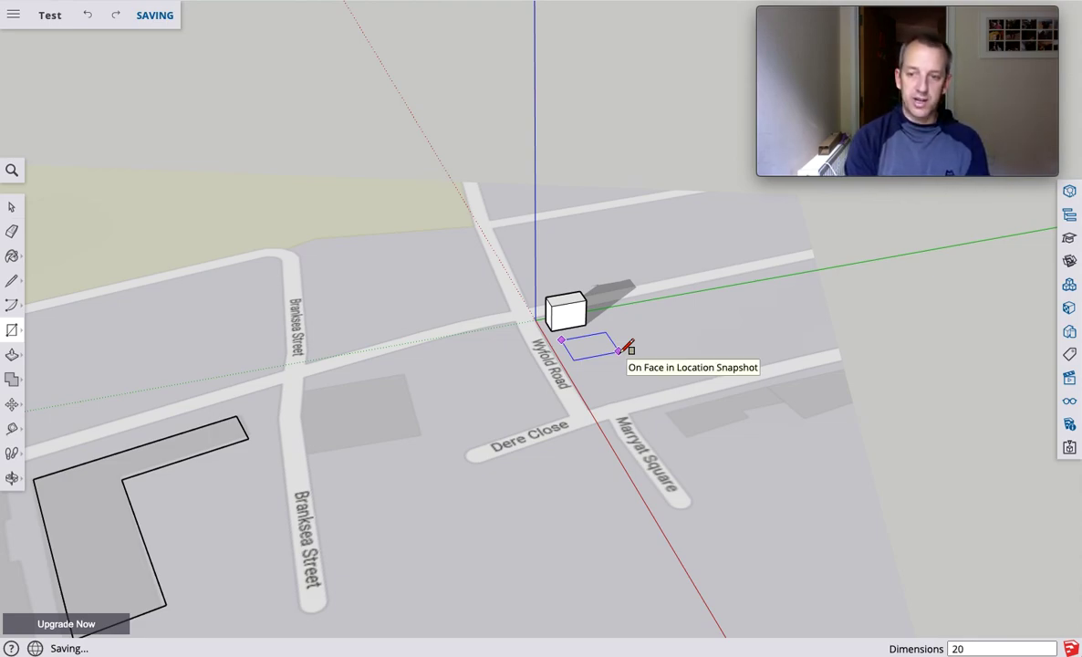
pyautogui.write(',20')
pyautogui.press('Return')
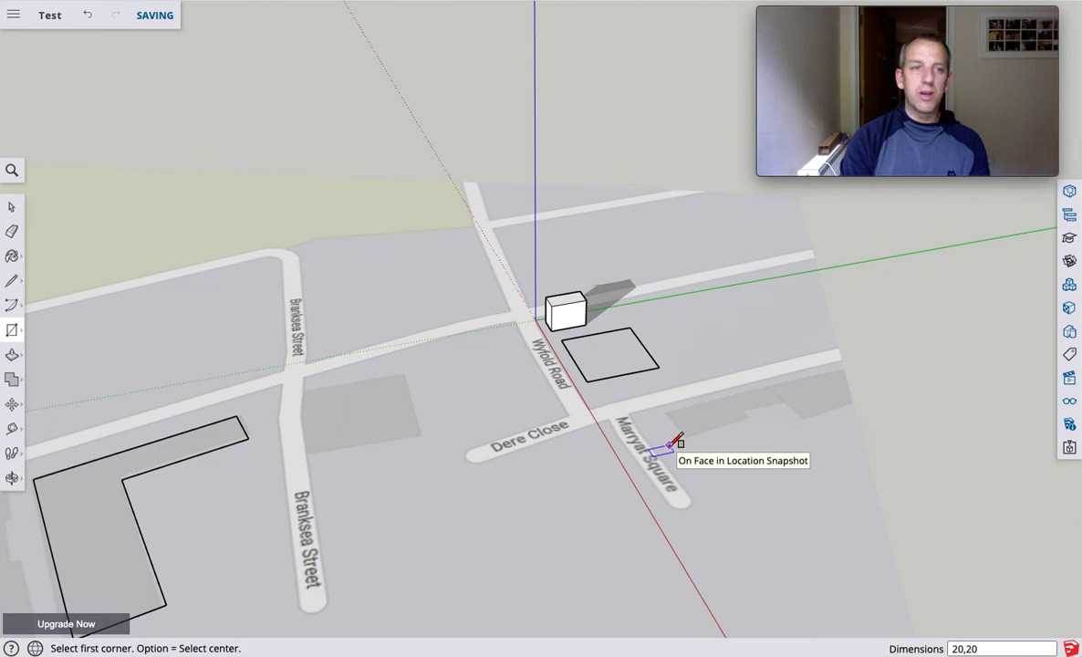
pyautogui.moveTo(887, 80)
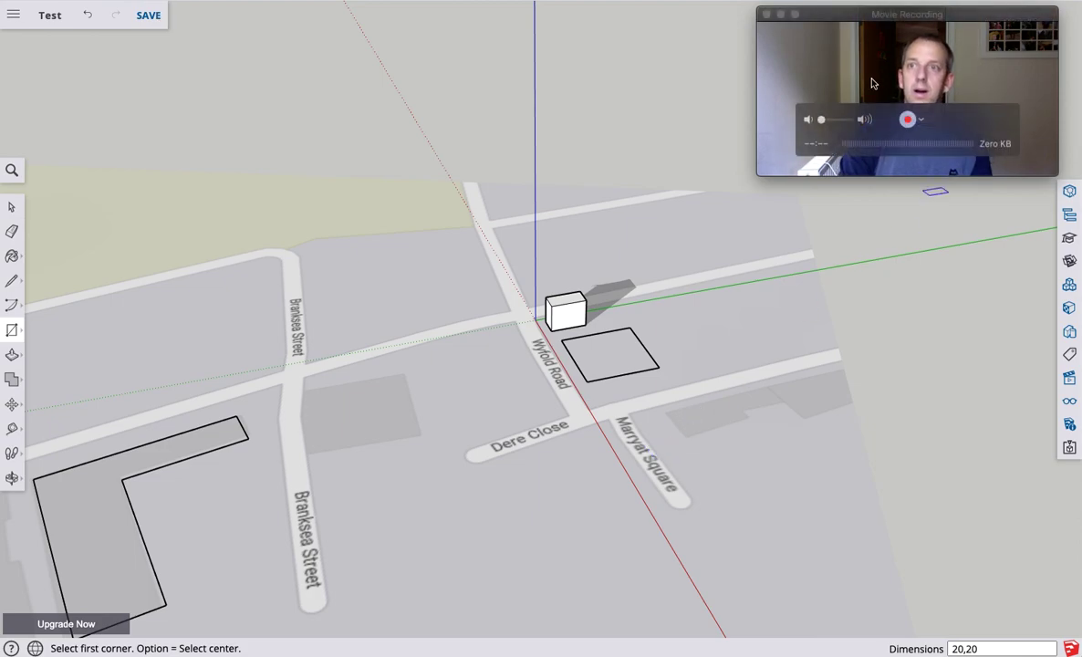